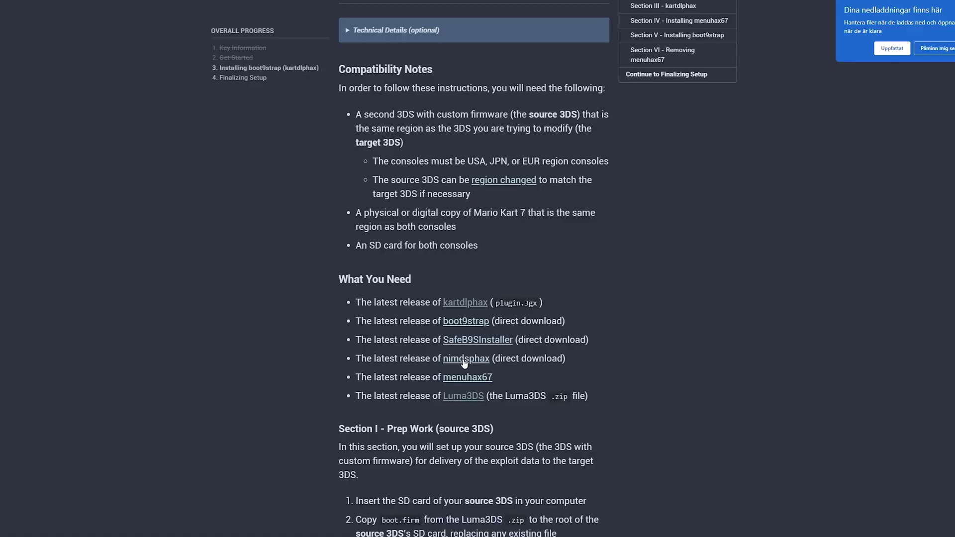
# Download menuhax67_v1.2.zip and Luma3DSv13.0.1.zip from their latest GitHub release pages linked in the guide.
pyautogui.click(464, 377)
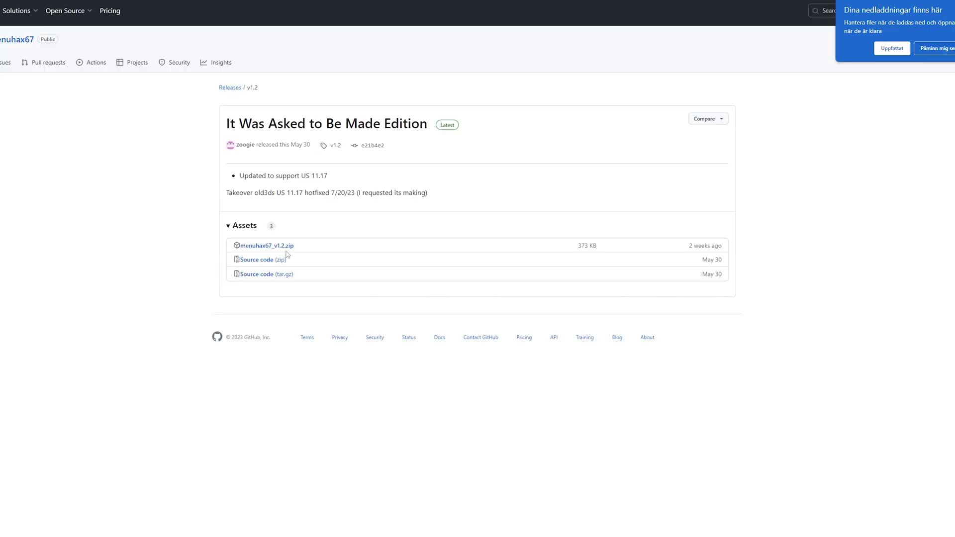
pyautogui.hotkey('alt', 'Left')
pyautogui.click(473, 395)
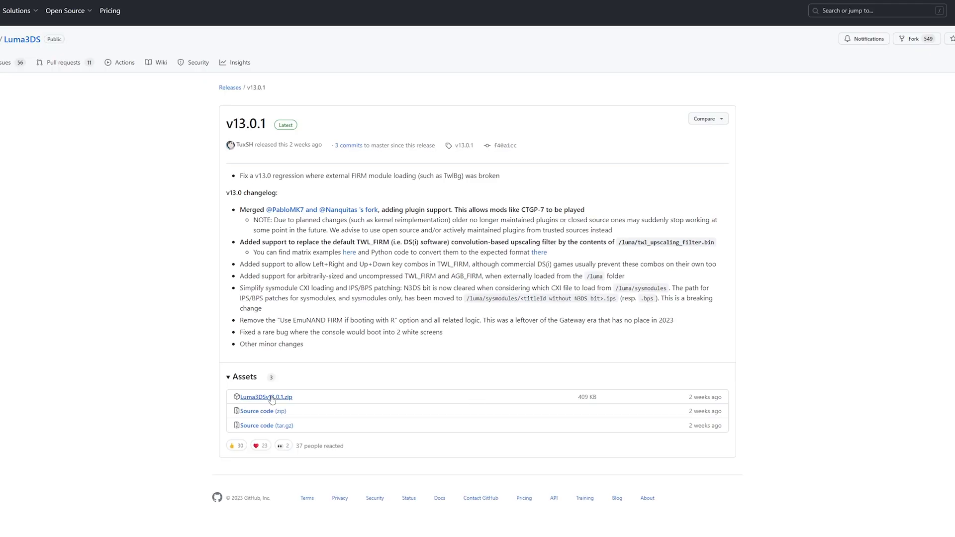
pyautogui.hotkey('alt', 'Left')
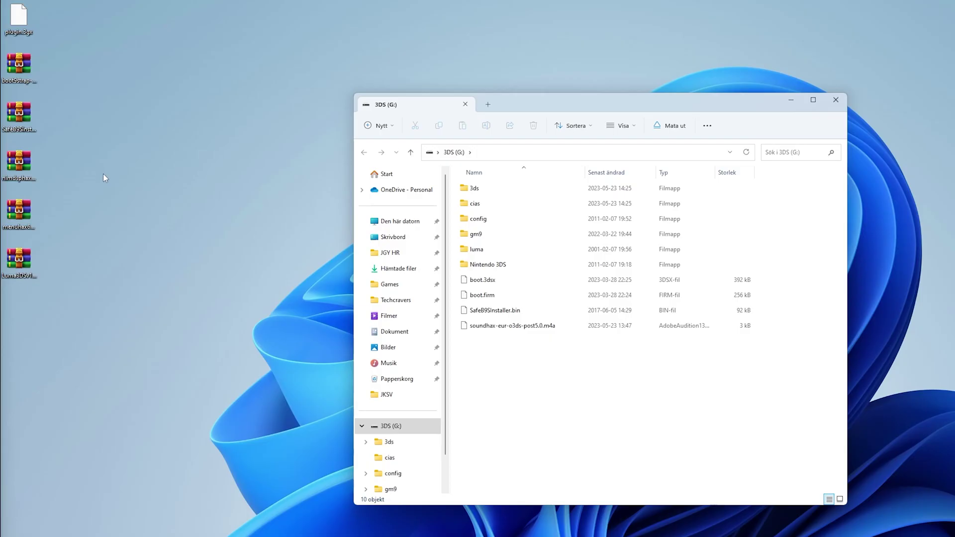
# Extract boot.firm from the Luma3DS archive to the root of the 3DS (G:) card, replacing the existing file, and close the archive.
pyautogui.doubleClick(20, 259)
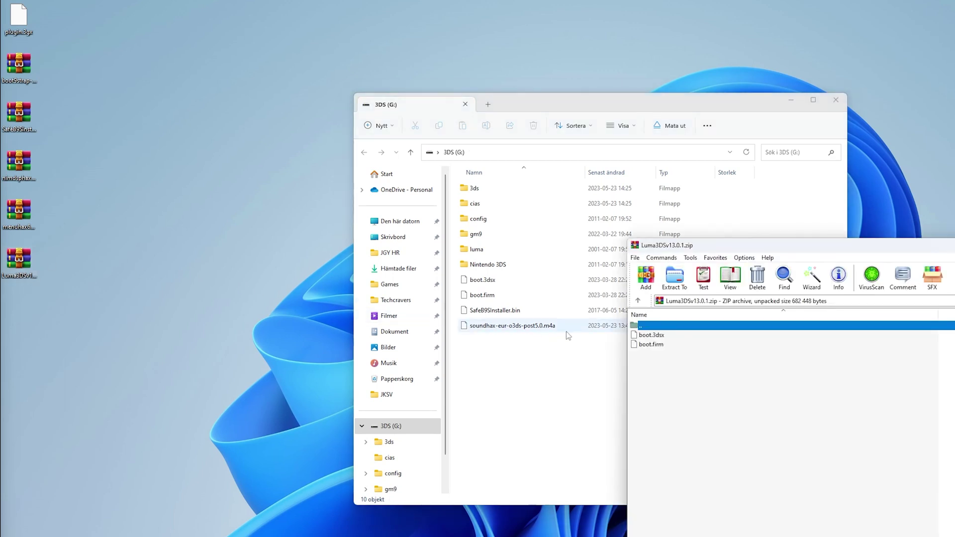
pyautogui.click(661, 346)
pyautogui.moveTo(660, 346); pyautogui.dragTo(522, 371)
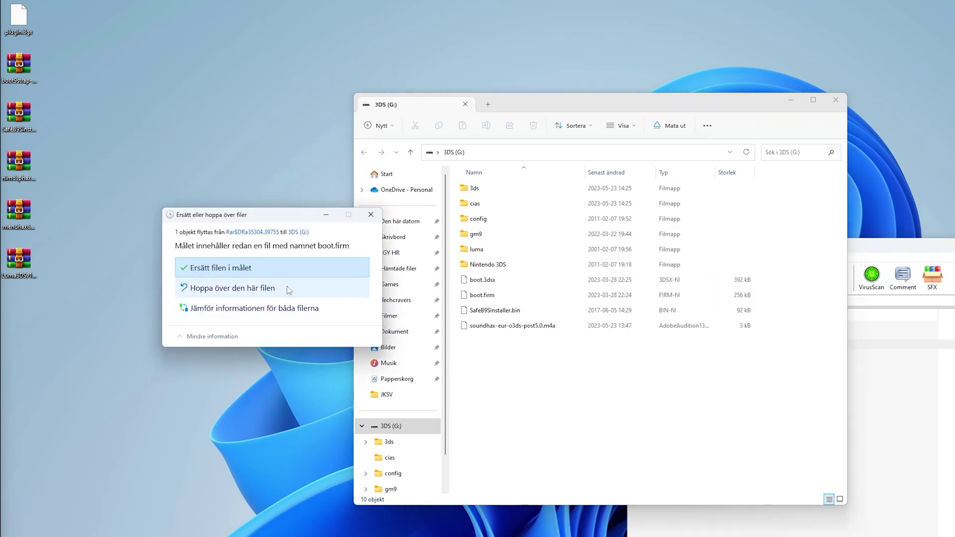
pyautogui.click(230, 271)
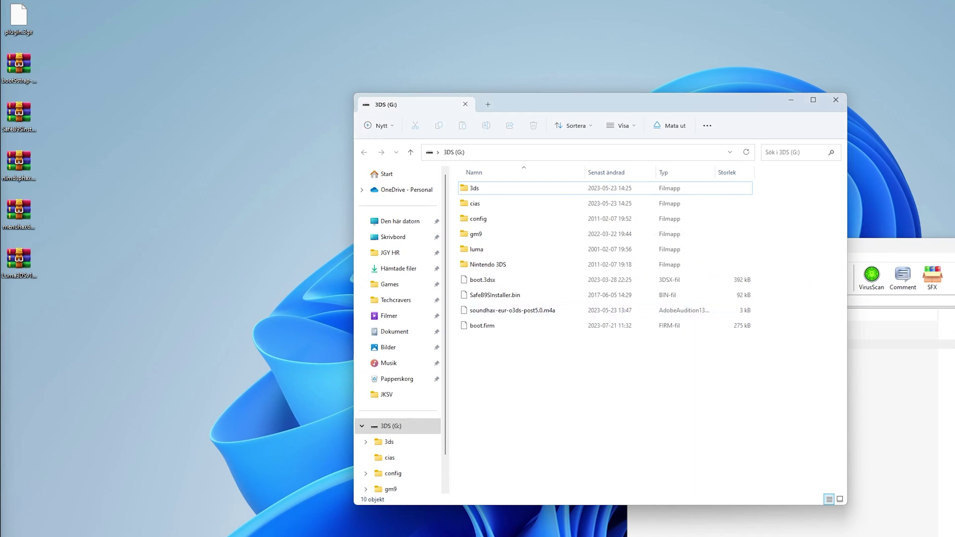
pyautogui.hotkey('alt', 'Tab')
pyautogui.hotkey('alt', 'F4')
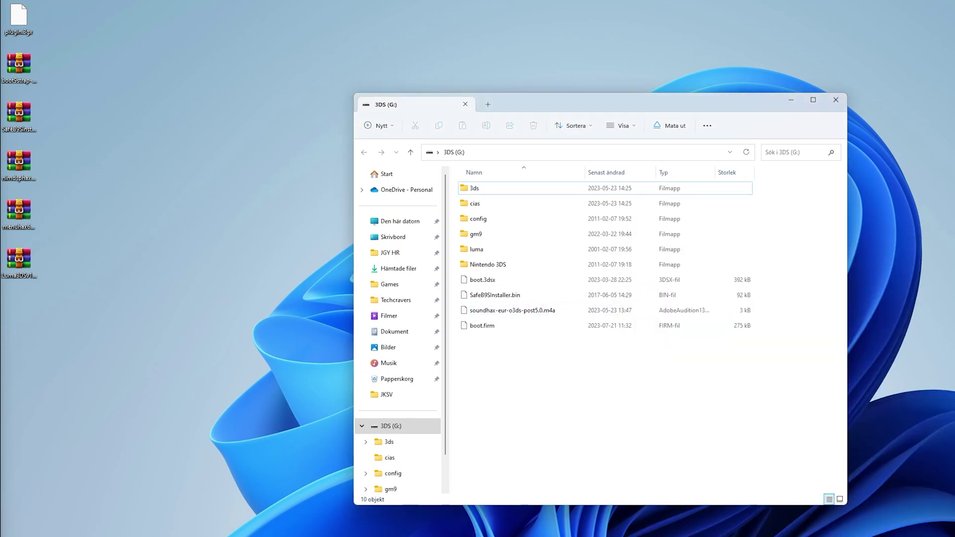
# Create a folder named plugins inside the luma folder on the 3DS card.
pyautogui.doubleClick(481, 249)
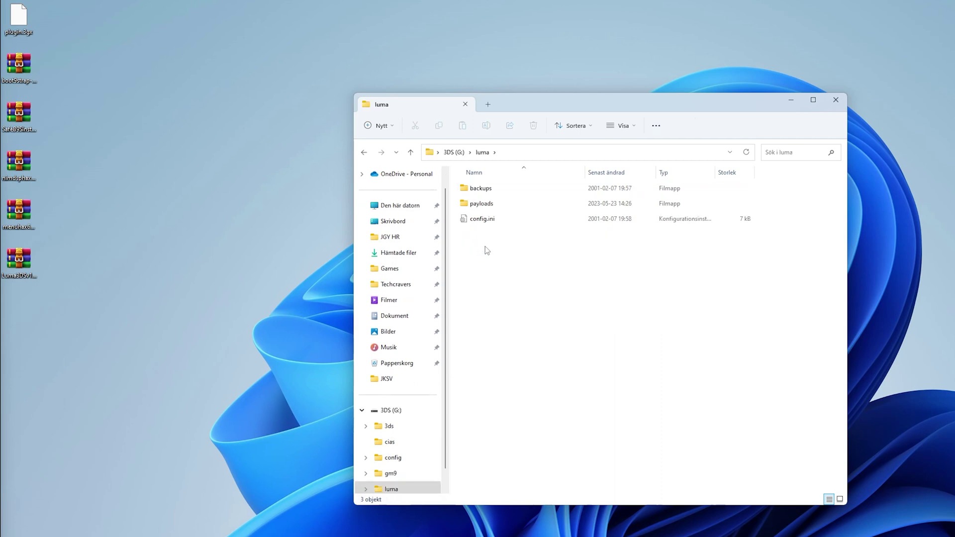
pyautogui.rightClick(485, 248)
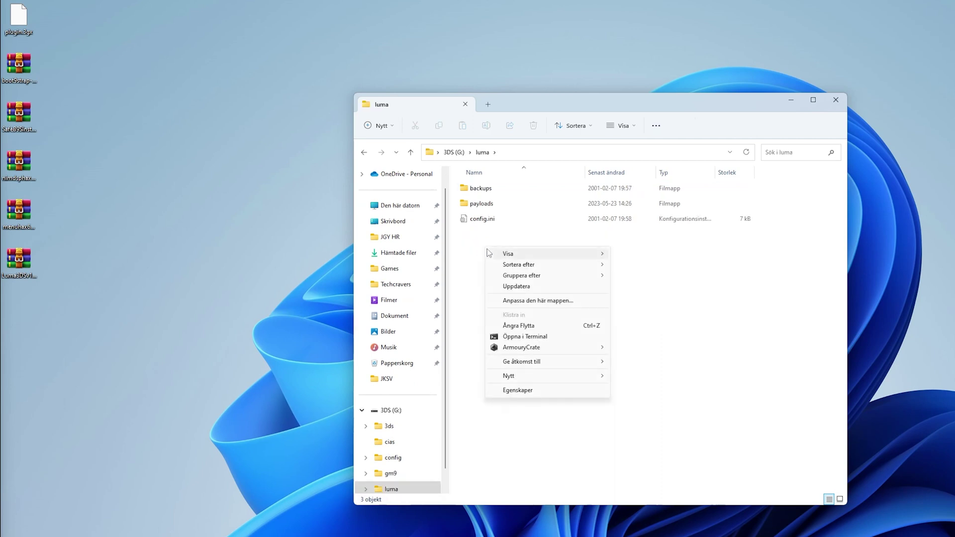
pyautogui.moveTo(547, 378)
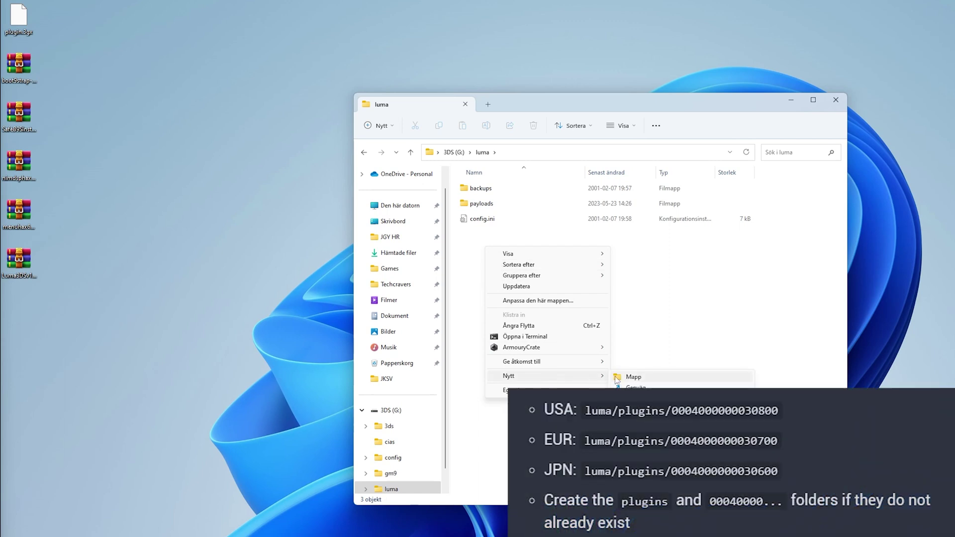
pyautogui.click(634, 380)
pyautogui.write('p')
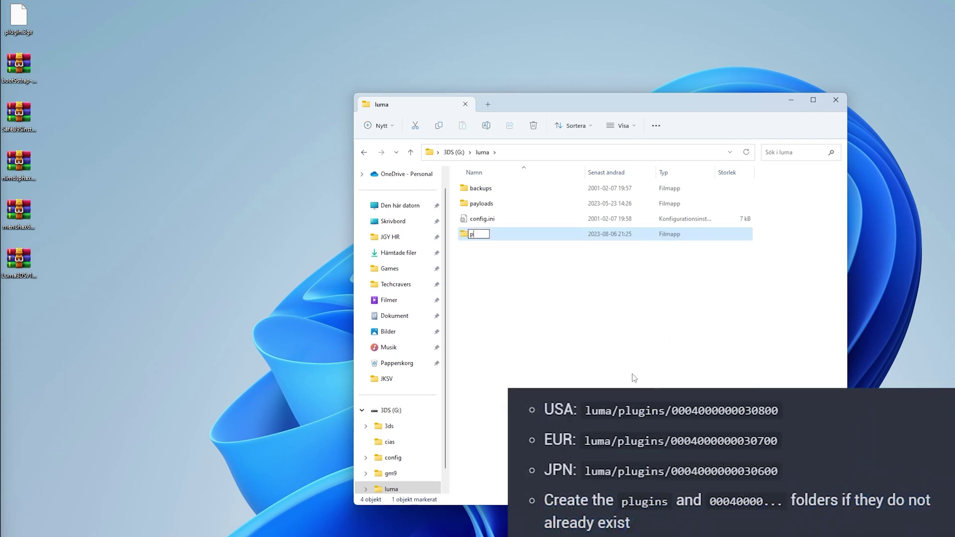
pyautogui.write('lugins')
pyautogui.press('Return')
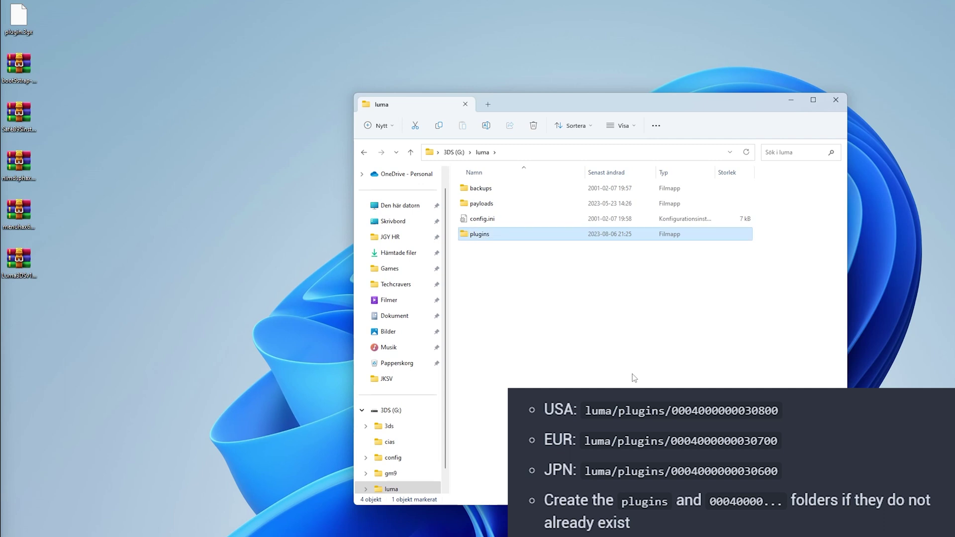
pyautogui.doubleClick(497, 240)
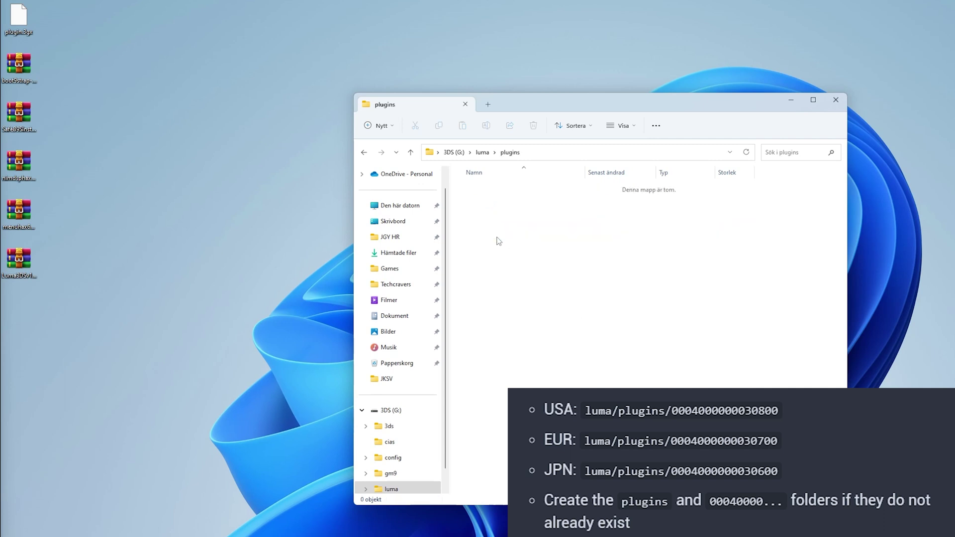
pyautogui.rightClick(507, 243)
pyautogui.moveTo(558, 372)
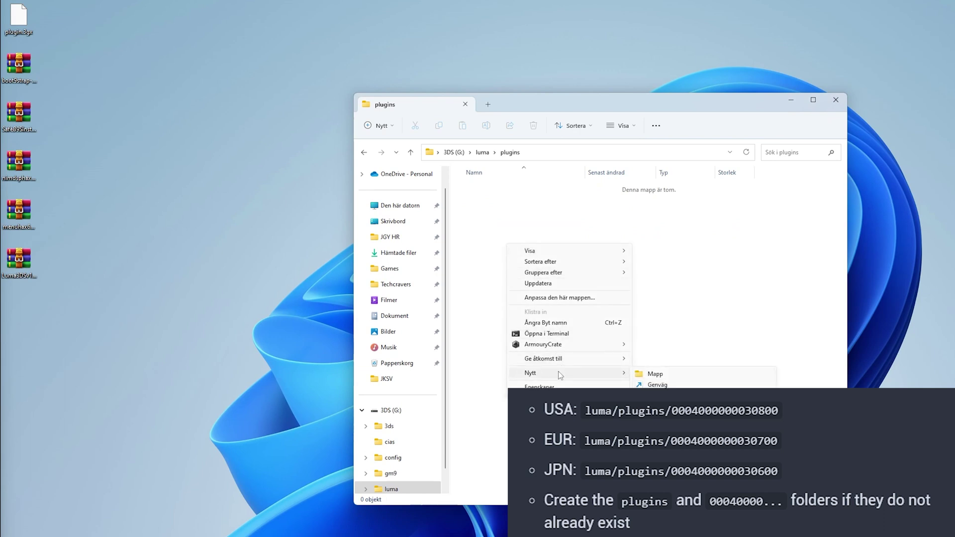
pyautogui.click(655, 373)
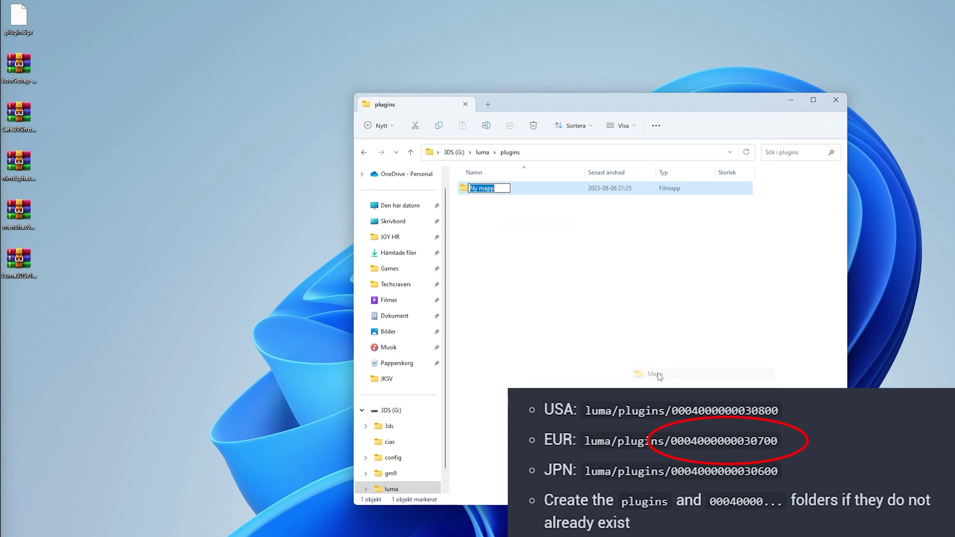
pyautogui.rightClick(498, 188)
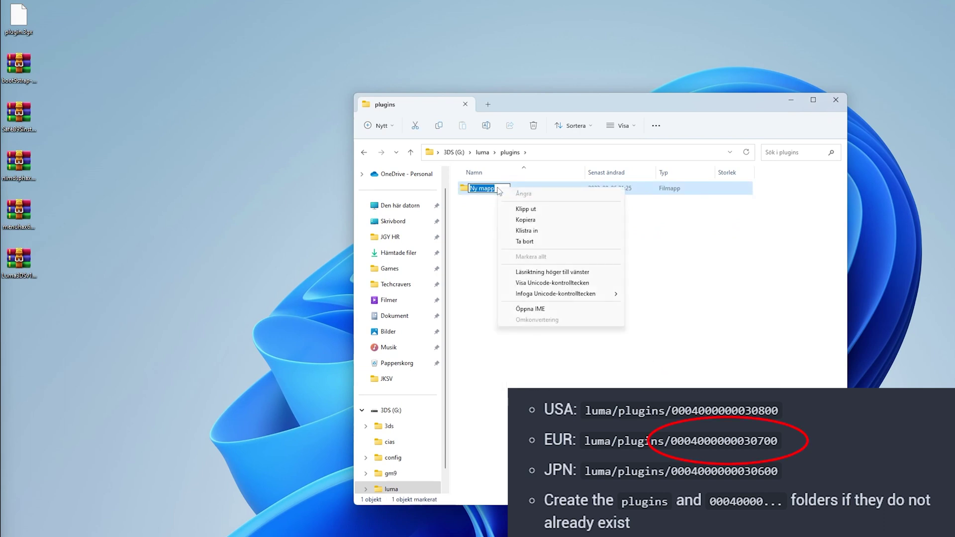
pyautogui.click(543, 231)
pyautogui.click(543, 234)
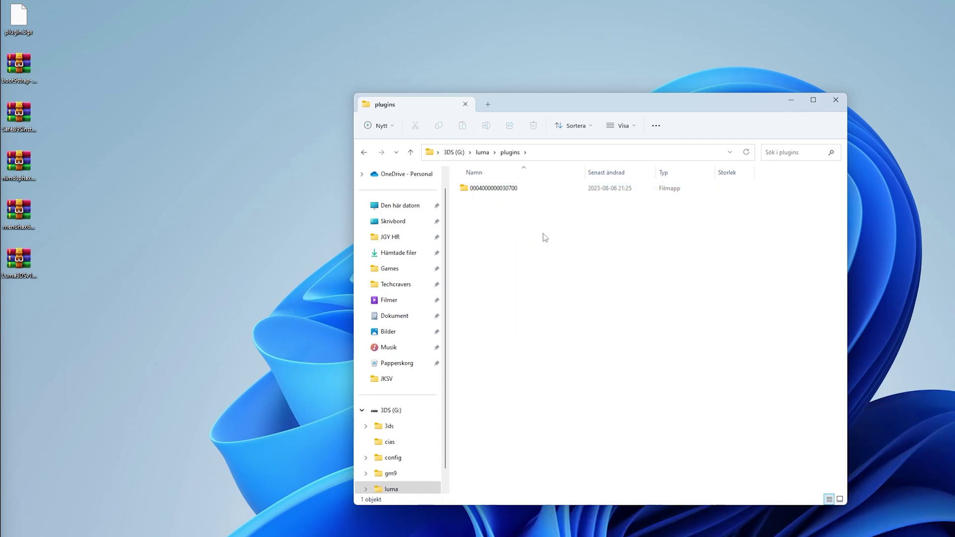
pyautogui.doubleClick(500, 192)
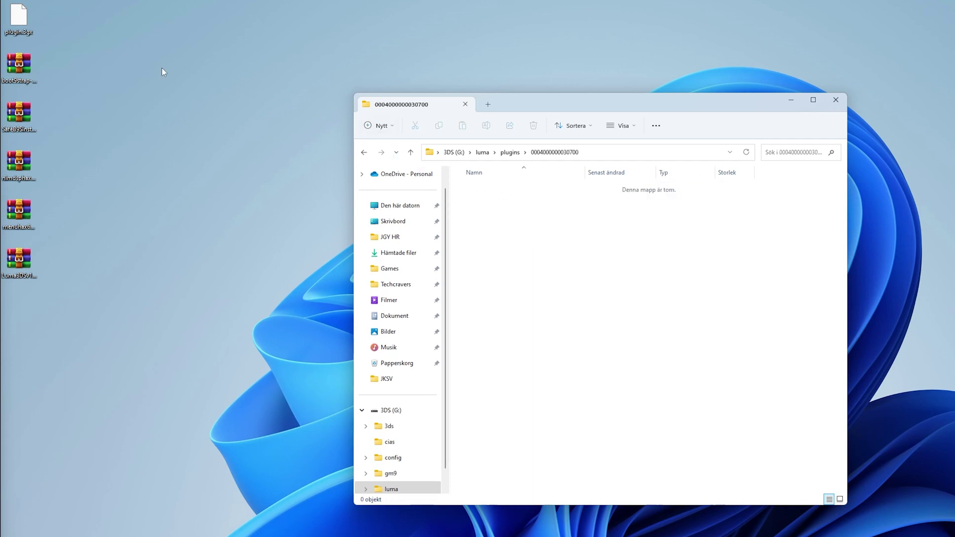
pyautogui.moveTo(21, 19); pyautogui.dragTo(481, 204)
pyautogui.click(482, 204)
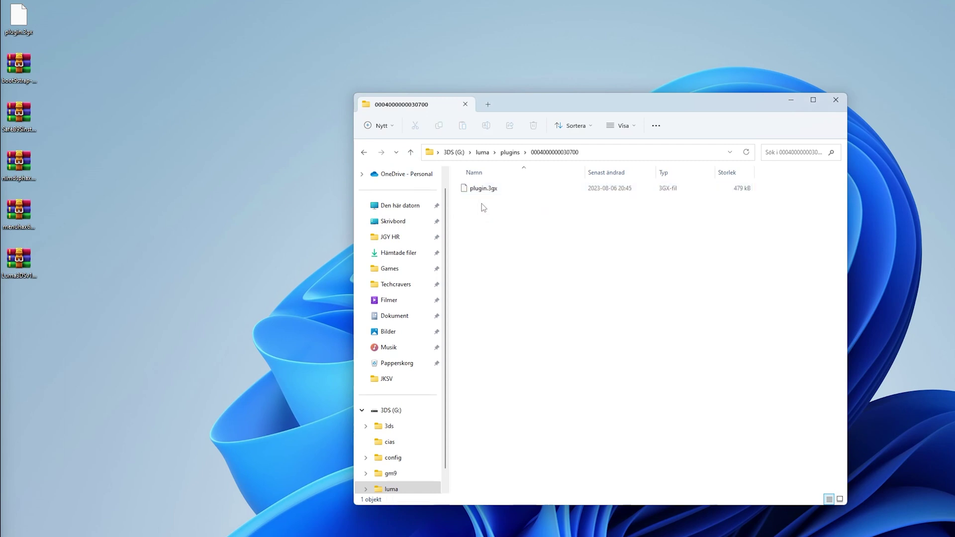
pyautogui.click(411, 154)
pyautogui.click(411, 153)
pyautogui.click(411, 153)
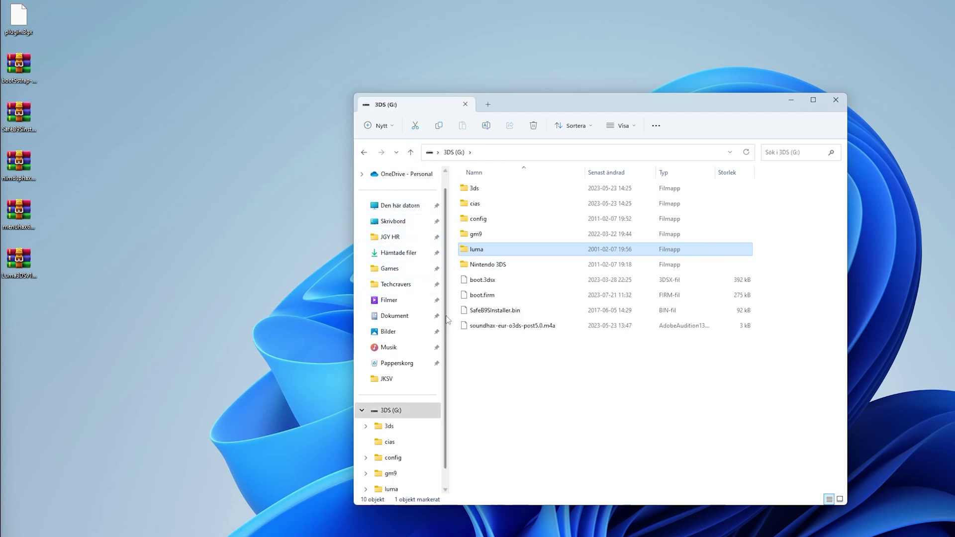
pyautogui.click(583, 463)
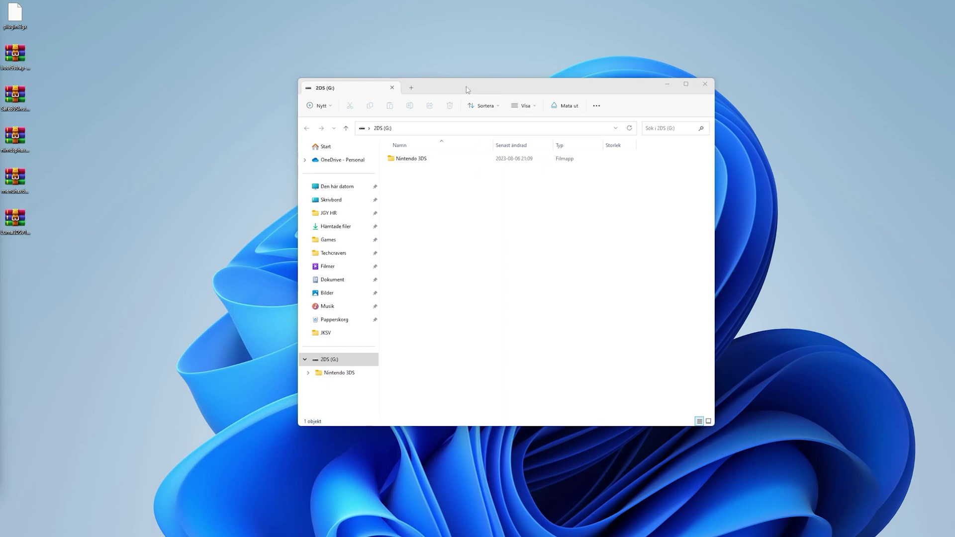
pyautogui.moveTo(467, 89); pyautogui.dragTo(444, 76)
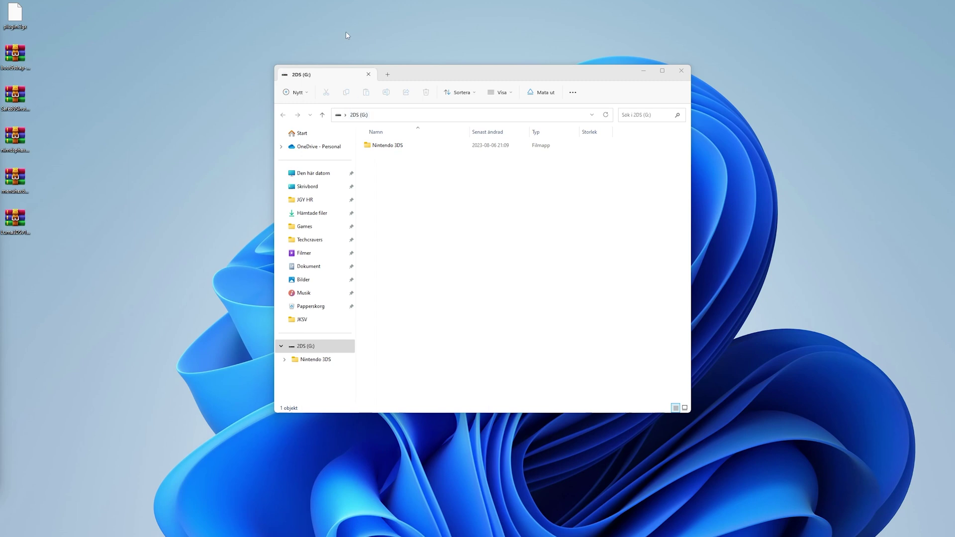
pyautogui.click(446, 224)
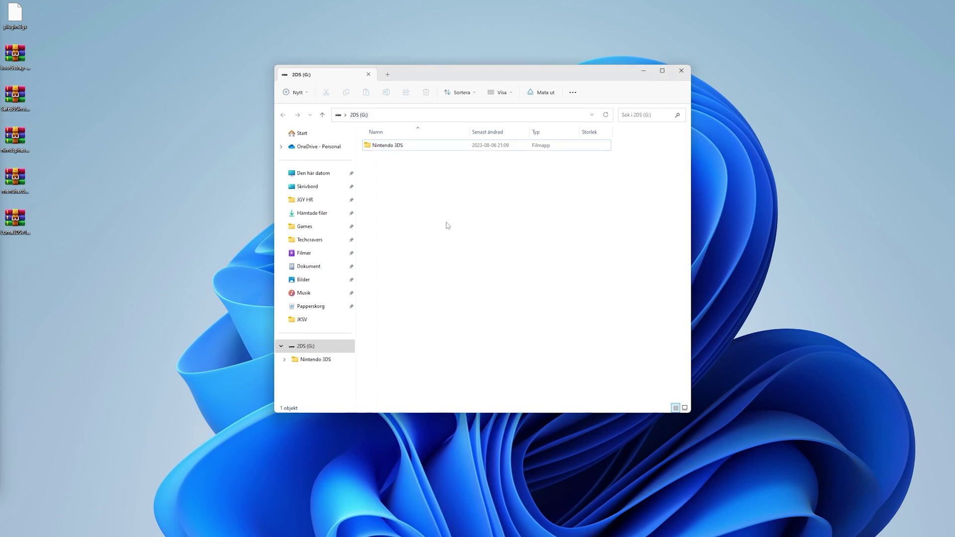
pyautogui.moveTo(433, 79); pyautogui.dragTo(471, 77)
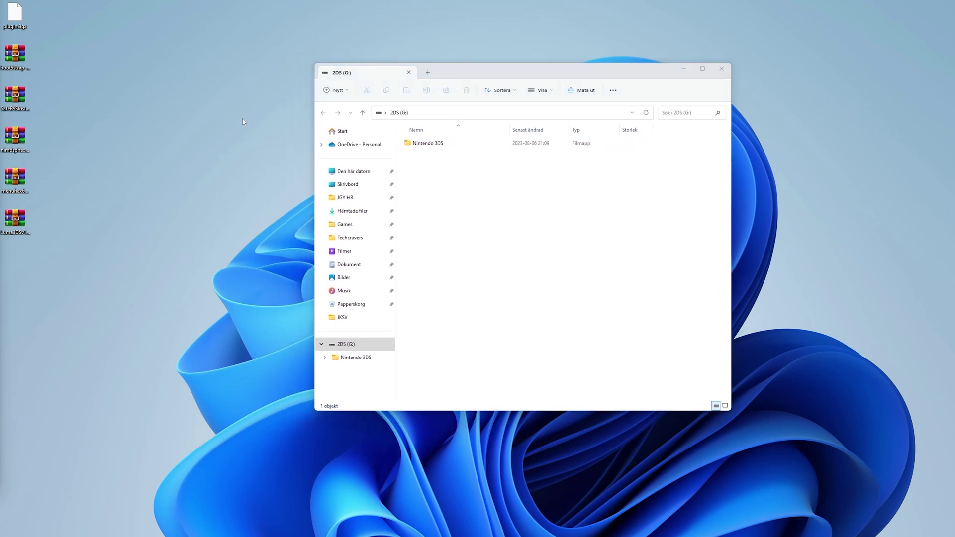
pyautogui.press('Down')
pyautogui.press('Return')
pyautogui.click(323, 113)
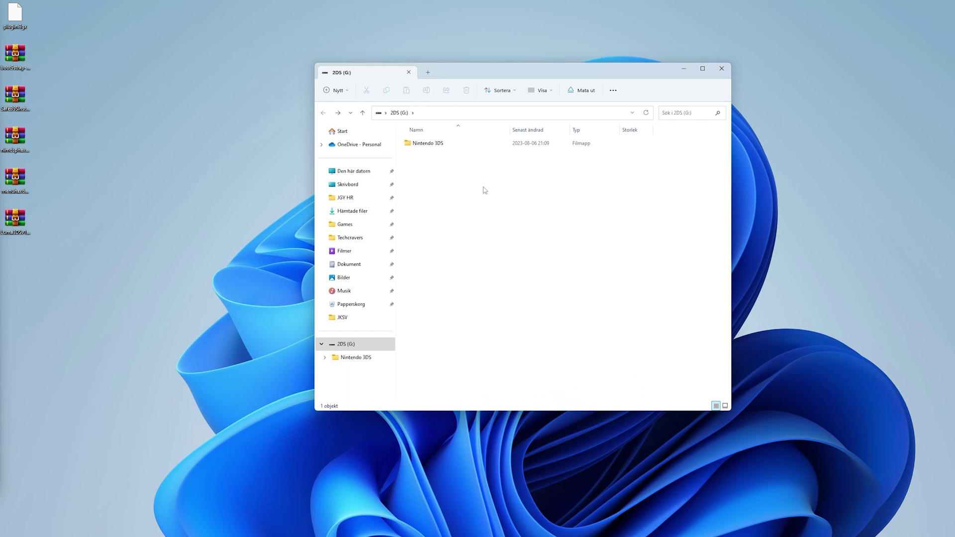
# Extract boot.3dsx and boot.firm from the Luma3DS archive to the root of the 2DS (G:) card and close the archive.
pyautogui.doubleClick(11, 221)
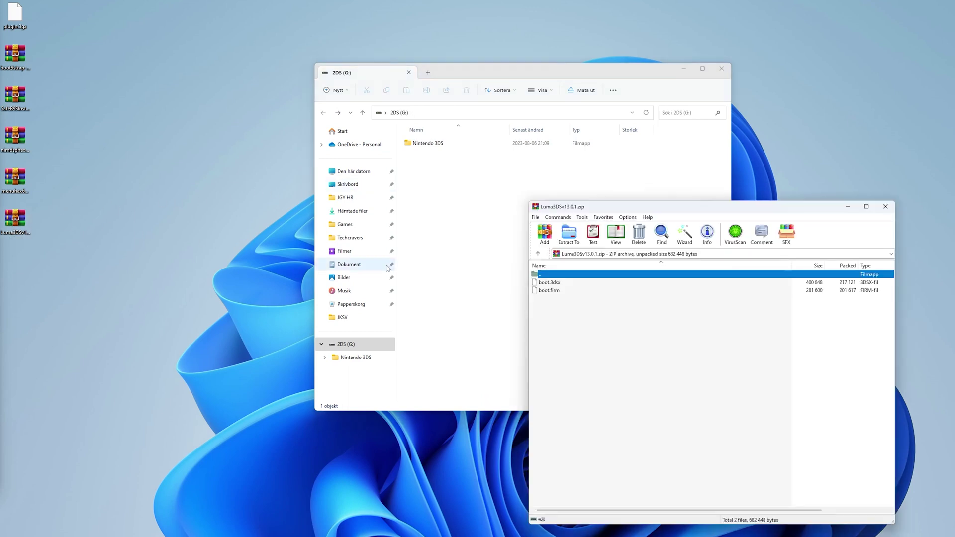
pyautogui.moveTo(560, 305); pyautogui.dragTo(435, 203)
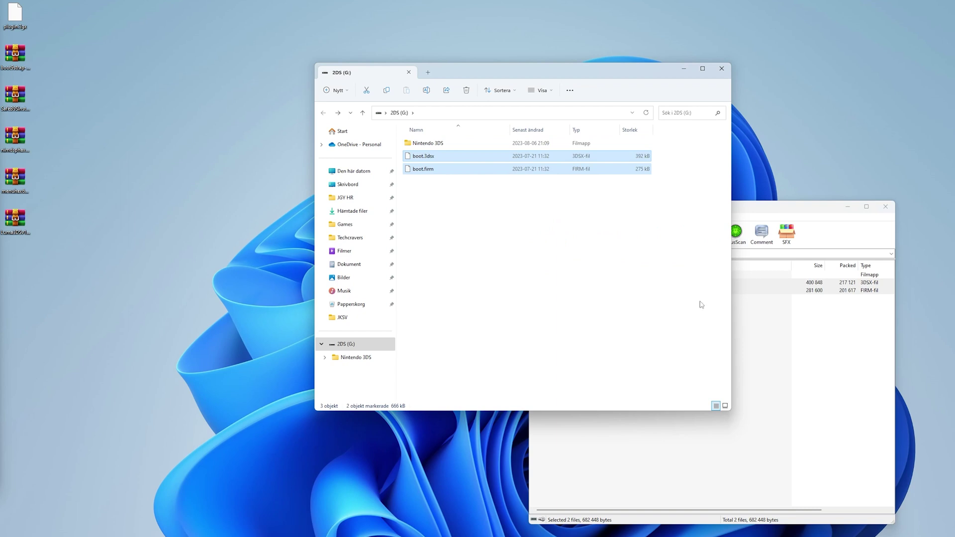
pyautogui.click(793, 332)
pyautogui.click(888, 210)
# Create a folder named boot9strap in the root of the 2DS card.
pyautogui.hotkey('ctrl', 'shift', 'n')
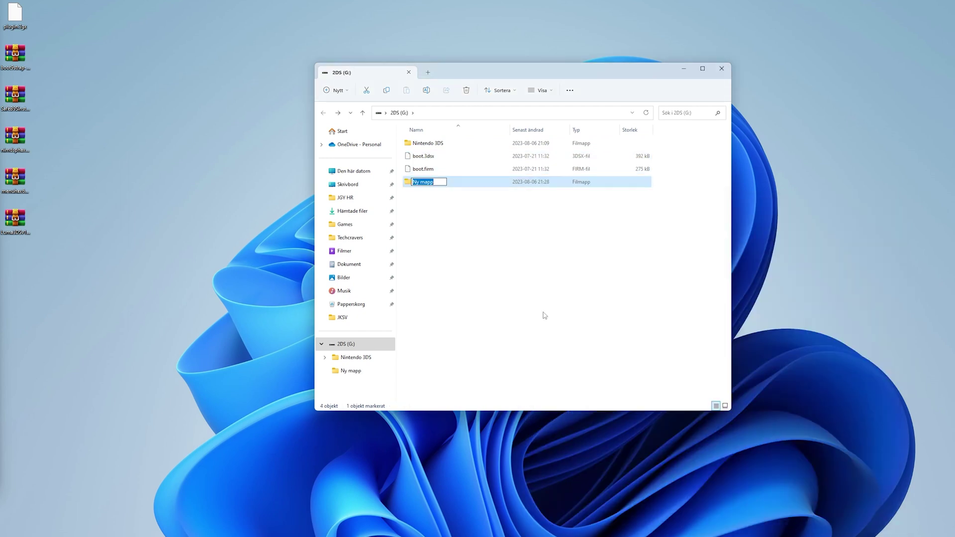
pyautogui.write('boo9stra')
pyautogui.write('t')
pyautogui.click(436, 195)
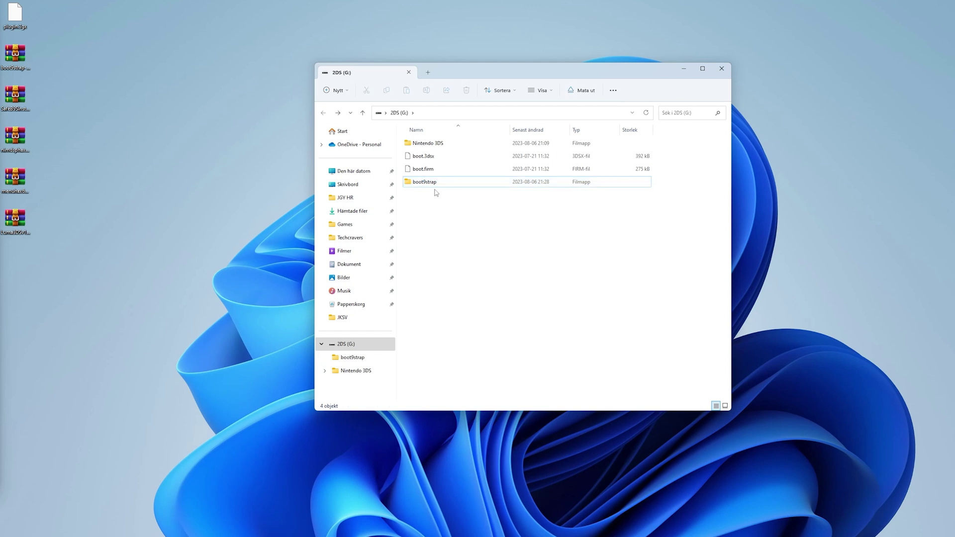
# Extract boot9strap.firm and boot9strap.firm.sha from the boot9strap-1.4 archive into the boot9strap folder and close the archive.
pyautogui.click(431, 184)
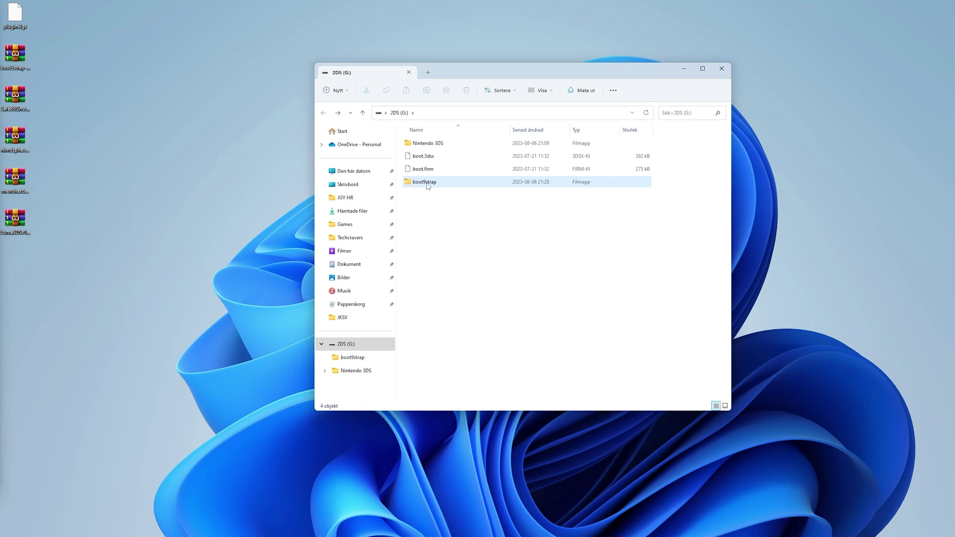
pyautogui.doubleClick(426, 182)
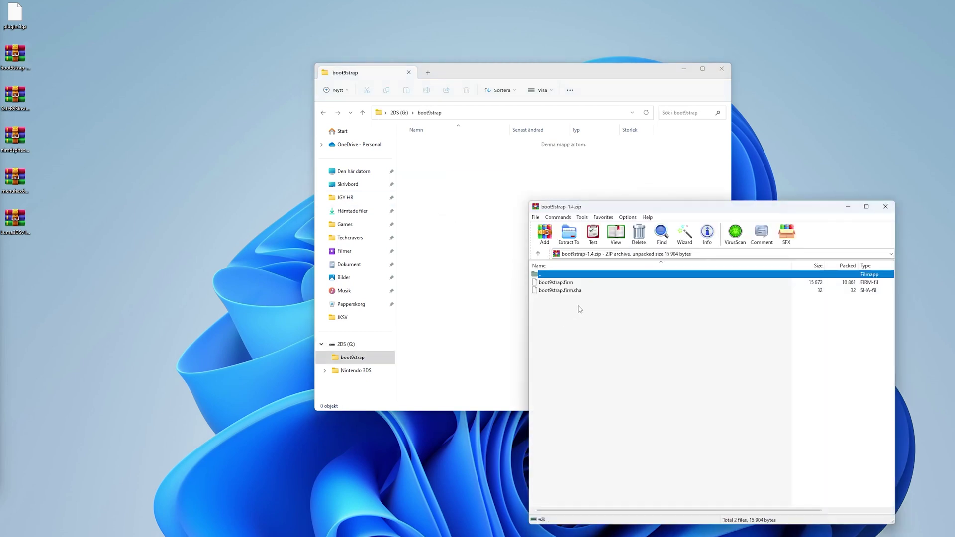
pyautogui.moveTo(579, 308); pyautogui.dragTo(440, 211)
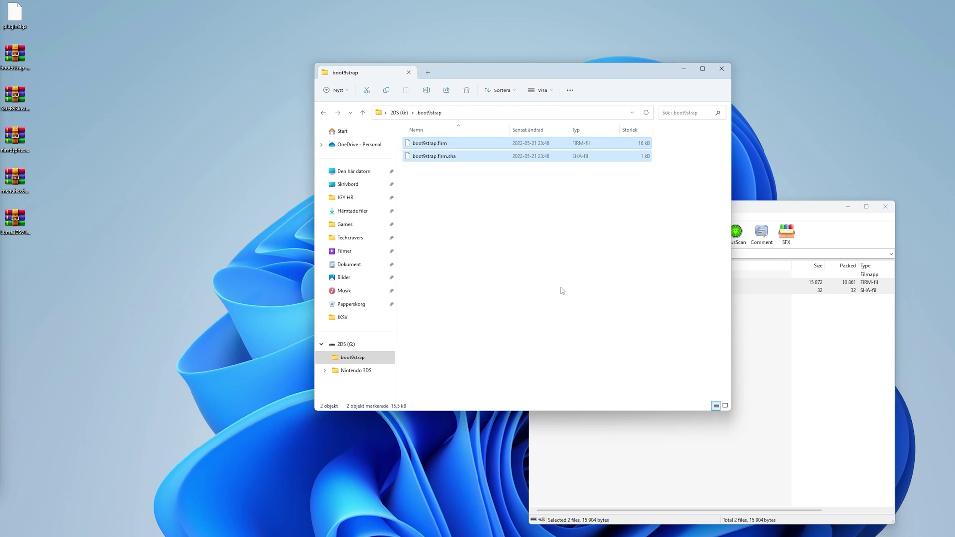
pyautogui.click(748, 349)
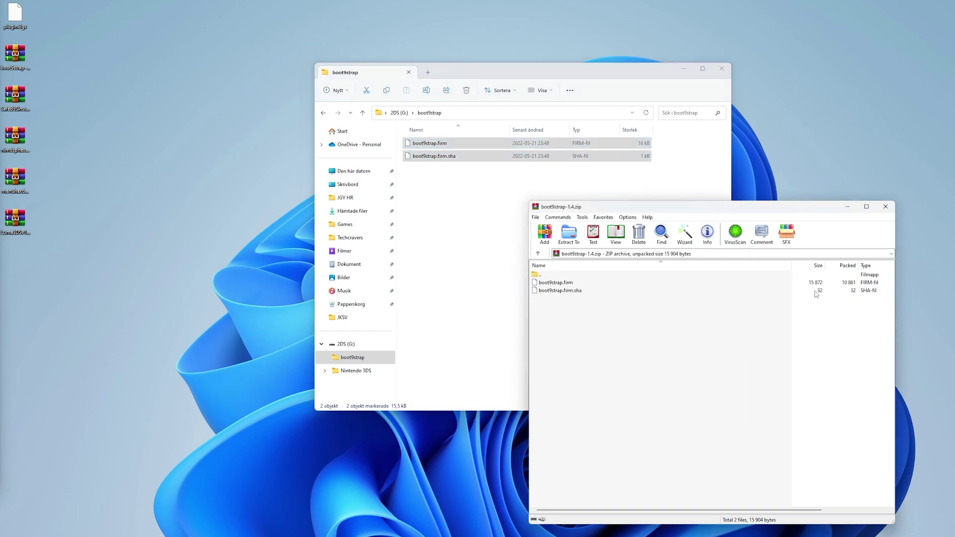
pyautogui.click(885, 206)
pyautogui.click(463, 185)
# Extract SafeB9SInstaller.bin from the SafeB9SInstaller archive to the root of the 2DS card and close the archive.
pyautogui.click(363, 115)
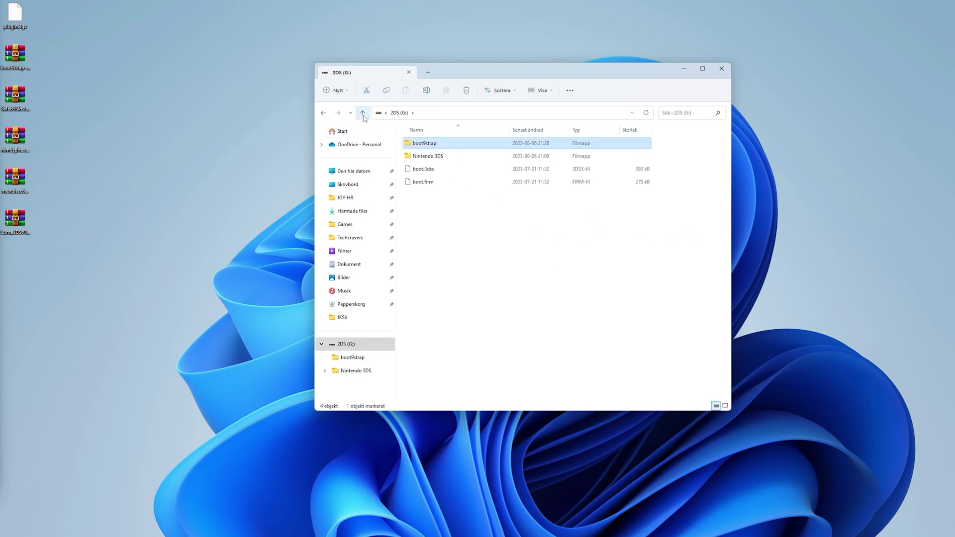
pyautogui.doubleClick(16, 102)
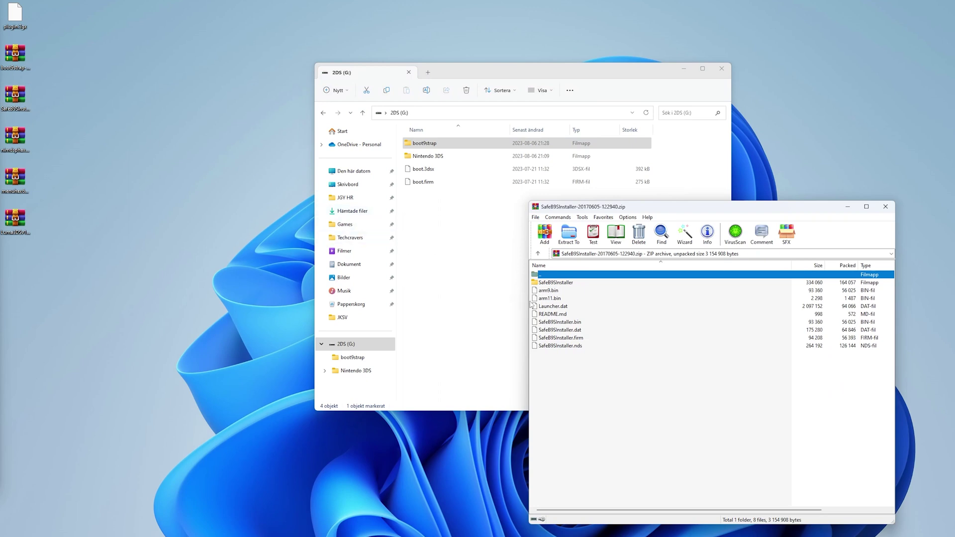
pyautogui.click(566, 323)
pyautogui.moveTo(566, 326); pyautogui.dragTo(442, 267)
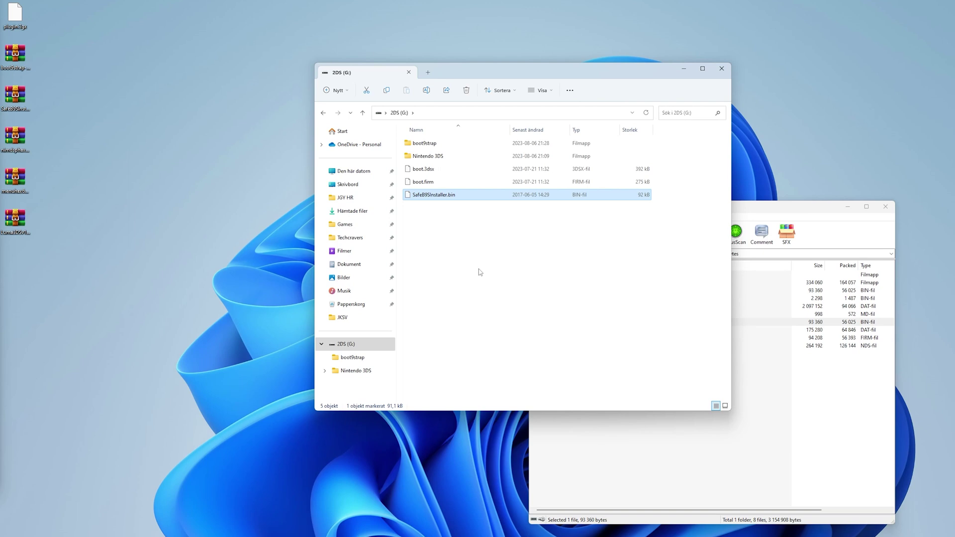
pyautogui.click(881, 207)
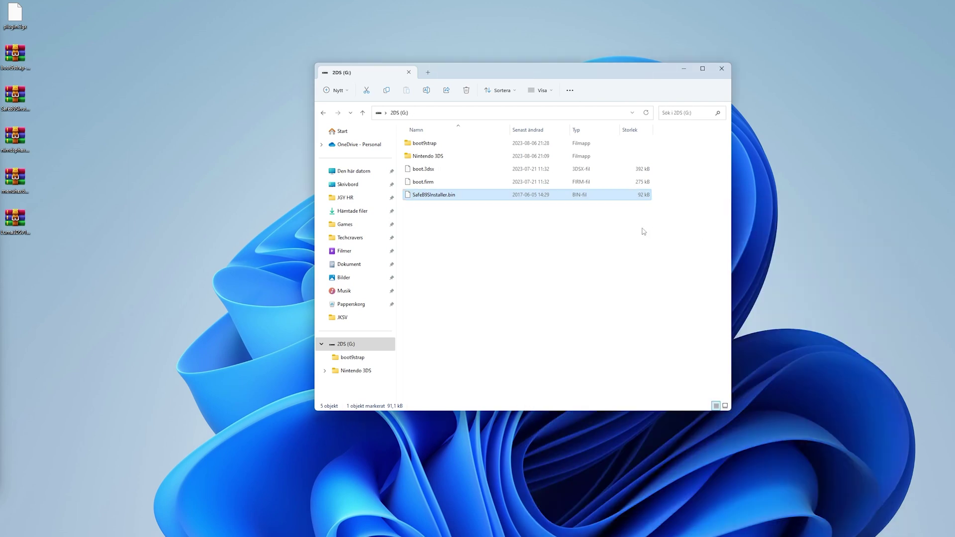
# Create a folder named 3ds in the root of the 2DS card.
pyautogui.rightClick(421, 237)
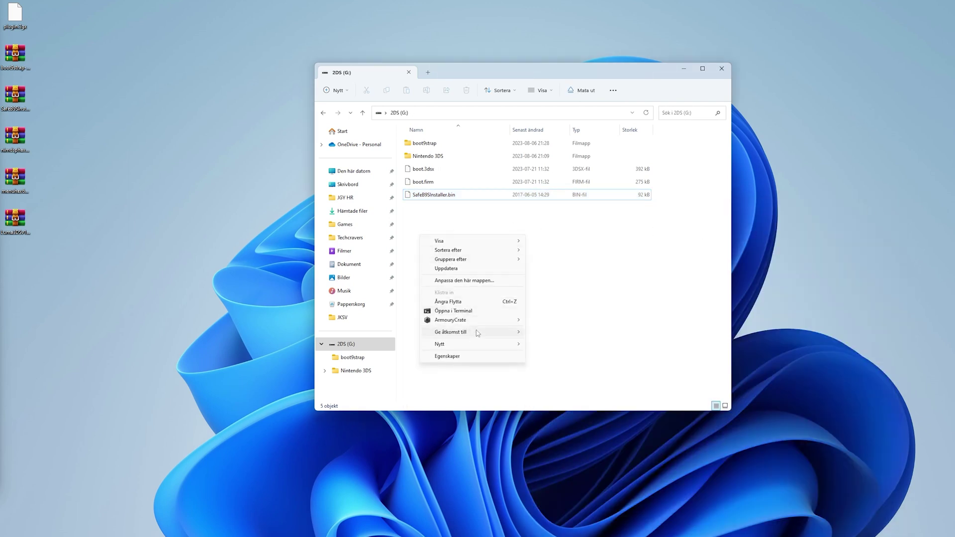
pyautogui.moveTo(478, 344)
pyautogui.click(543, 345)
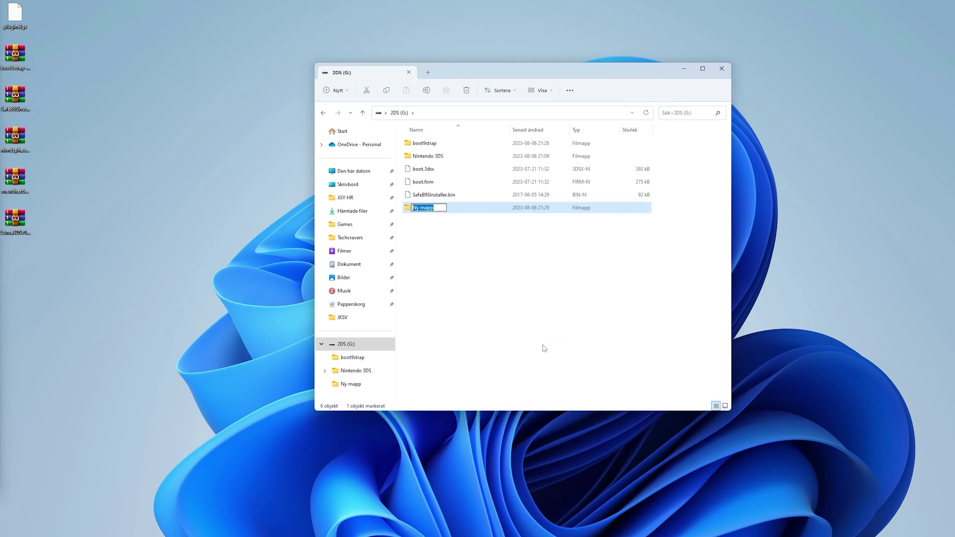
pyautogui.write('3ds')
pyautogui.click(544, 348)
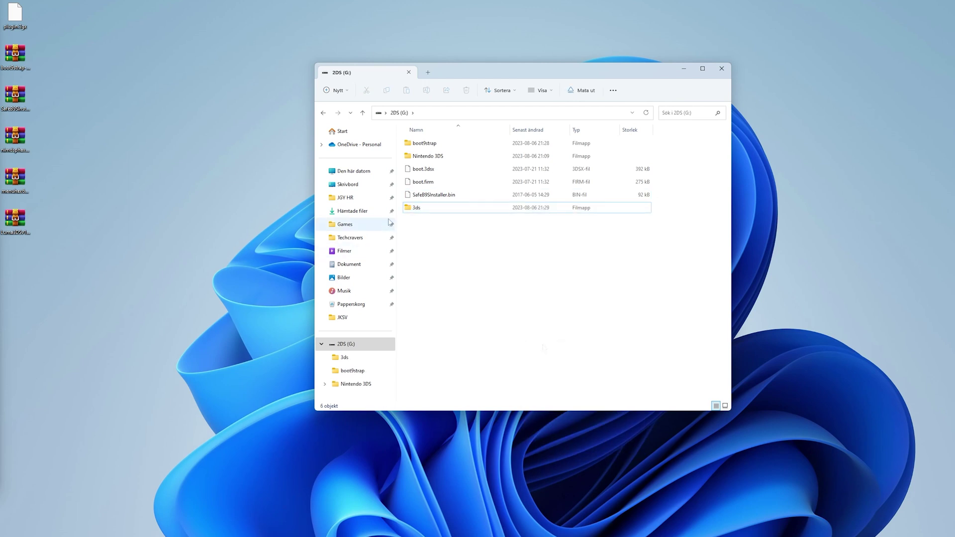
# Extract the nimdsphax folder from the nimdsphax_v1.0 archive into the 3ds folder on the 2DS card.
pyautogui.click(417, 210)
pyautogui.doubleClick(417, 210)
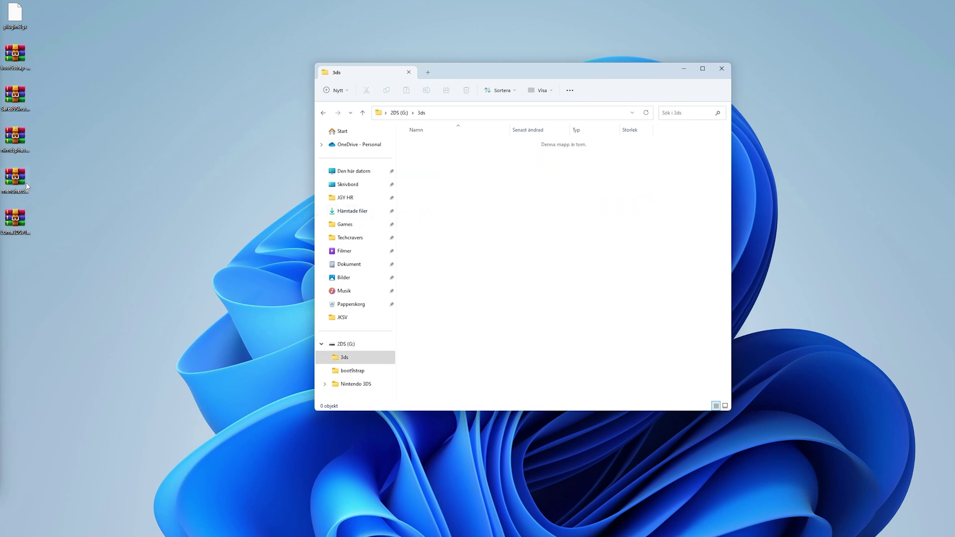
pyautogui.click(15, 137)
pyautogui.doubleClick(15, 137)
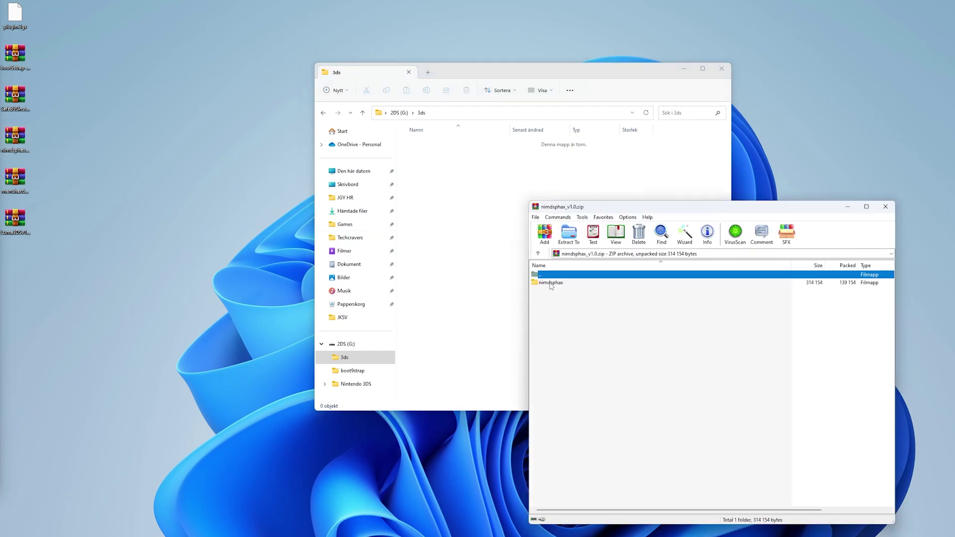
pyautogui.click(551, 283)
pyautogui.moveTo(551, 285); pyautogui.dragTo(424, 179)
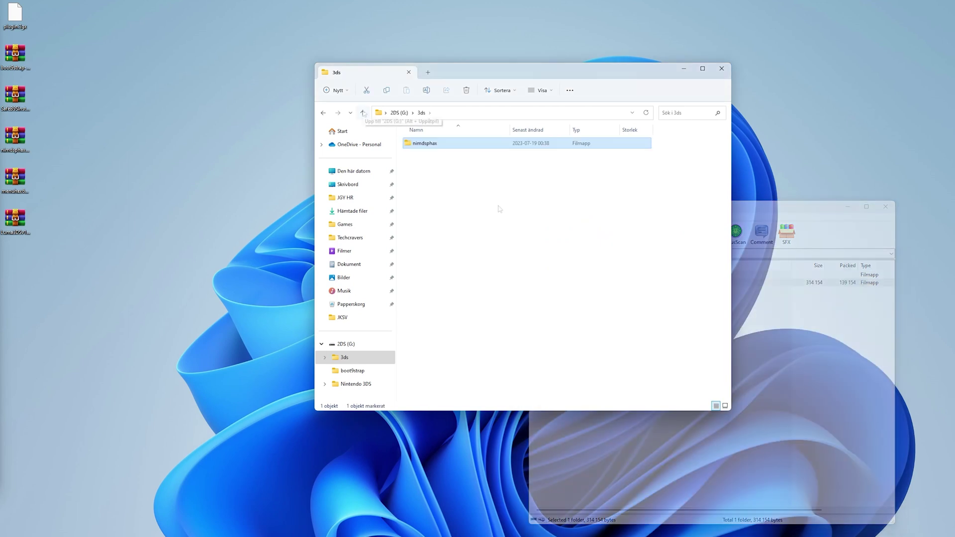
# Extract menuhax67_installer.3dsx from the menuhax67_v1.2 archive into the 3ds folder beside nimdsphax.
pyautogui.doubleClick(16, 179)
pyautogui.click(569, 283)
pyautogui.doubleClick(570, 282)
pyautogui.click(583, 299)
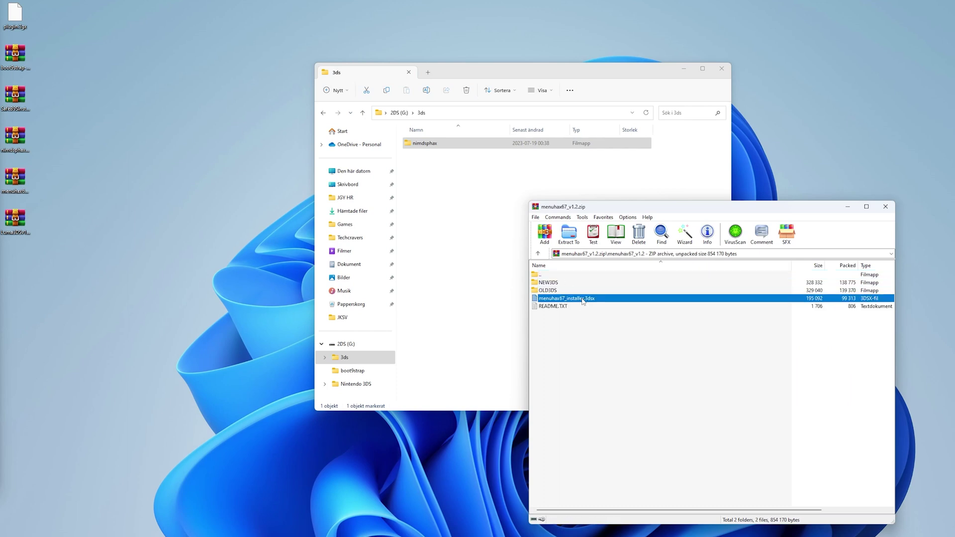
pyautogui.moveTo(571, 299); pyautogui.dragTo(441, 216)
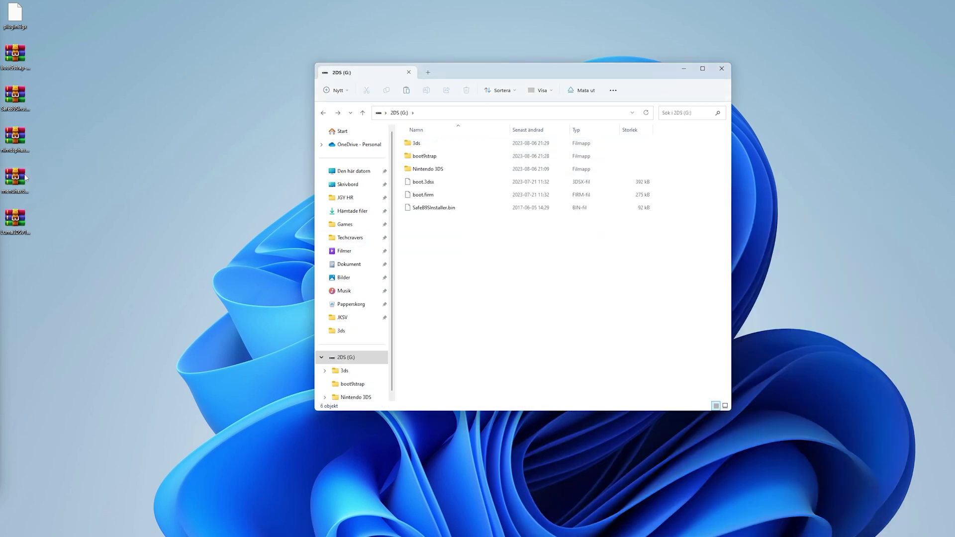
# Extract Launcher.dat from the OLD3DS folder of the menuhax67_v1.2 archive to the root of the 2DS card.
pyautogui.doubleClick(26, 177)
pyautogui.doubleClick(562, 285)
pyautogui.doubleClick(548, 276)
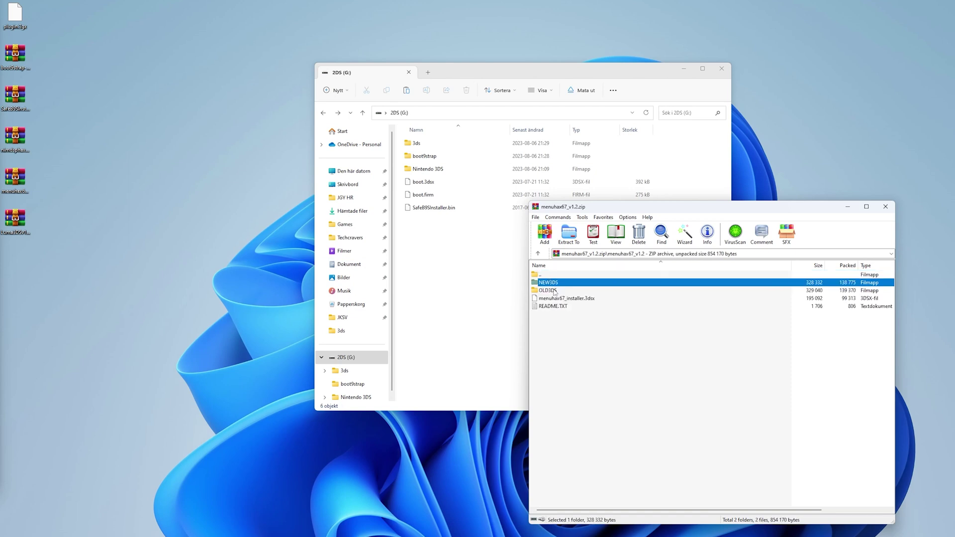
pyautogui.doubleClick(555, 292)
pyautogui.doubleClick(549, 276)
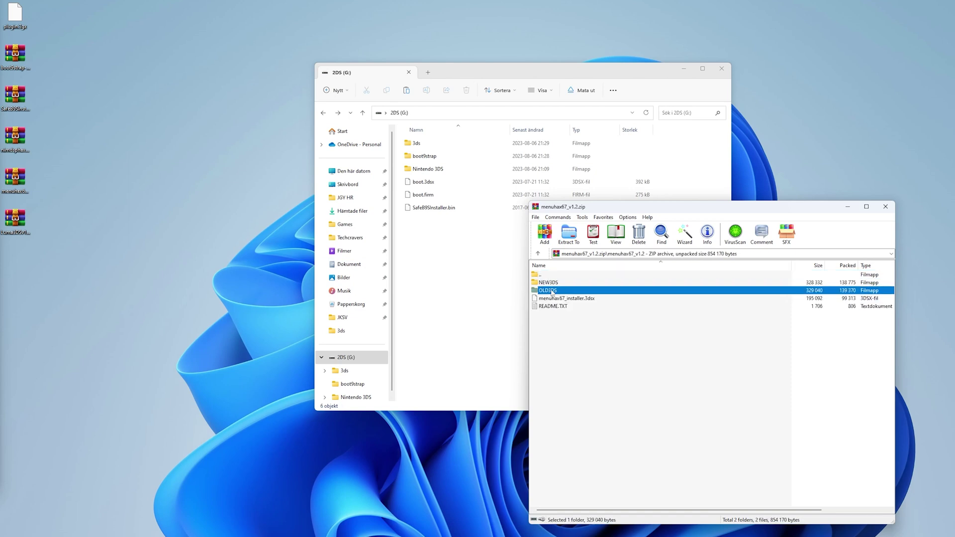
pyautogui.doubleClick(551, 290)
pyautogui.doubleClick(552, 282)
pyautogui.click(551, 283)
pyautogui.click(473, 282)
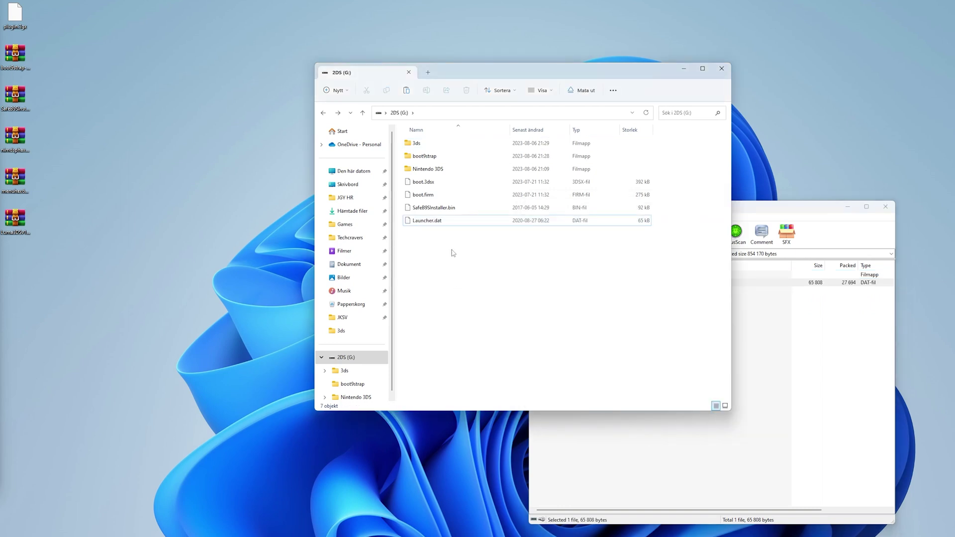
# Sort the files in the root of the 2DS card by name and close the menuhax67 archive.
pyautogui.click(445, 129)
pyautogui.click(445, 130)
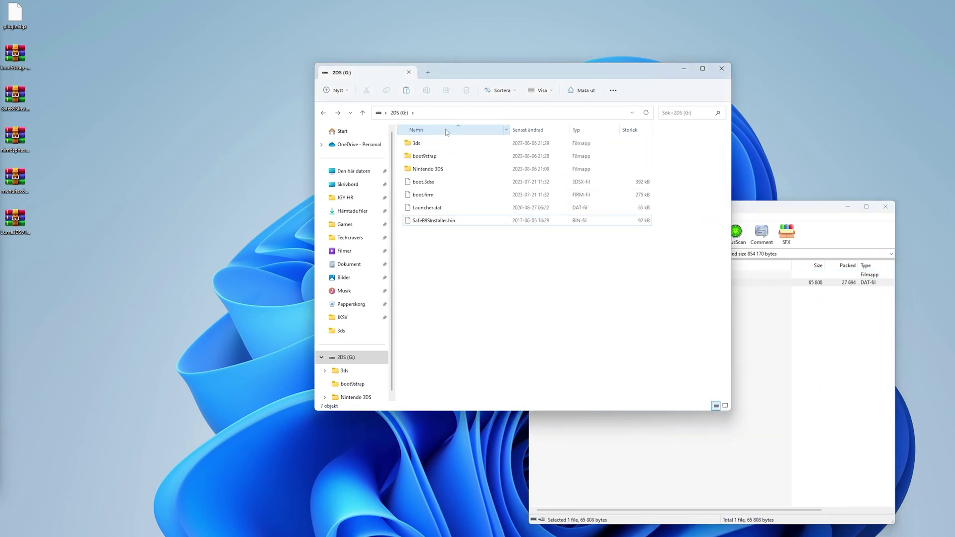
pyautogui.click(781, 320)
pyautogui.click(886, 207)
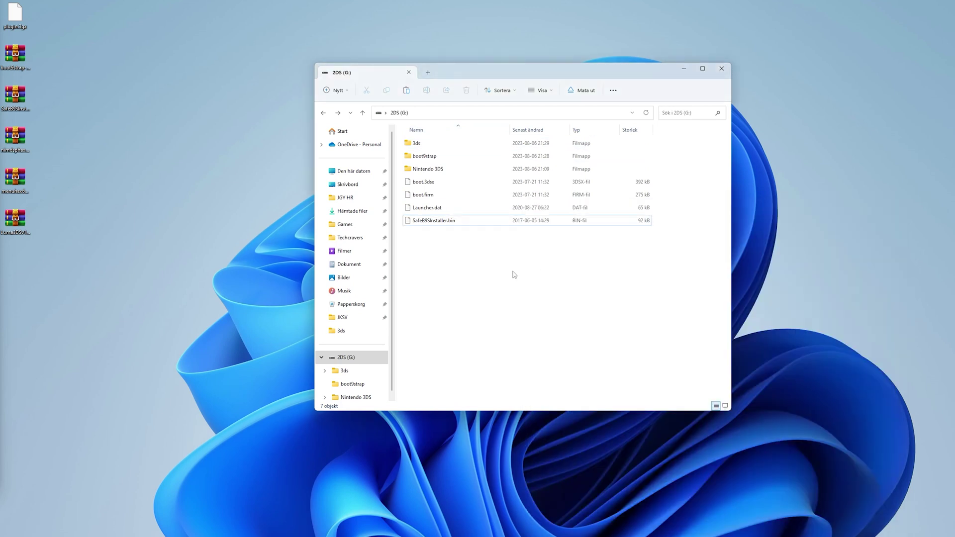
# Check the contents of the 3ds folder on the 2DS card and return to the card's root.
pyautogui.moveTo(491, 85); pyautogui.dragTo(429, 96)
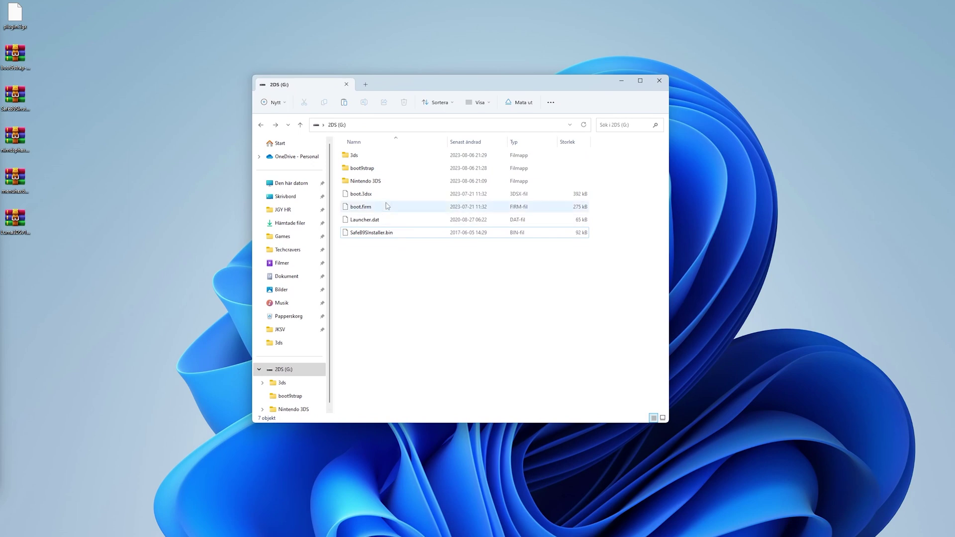
pyautogui.doubleClick(358, 158)
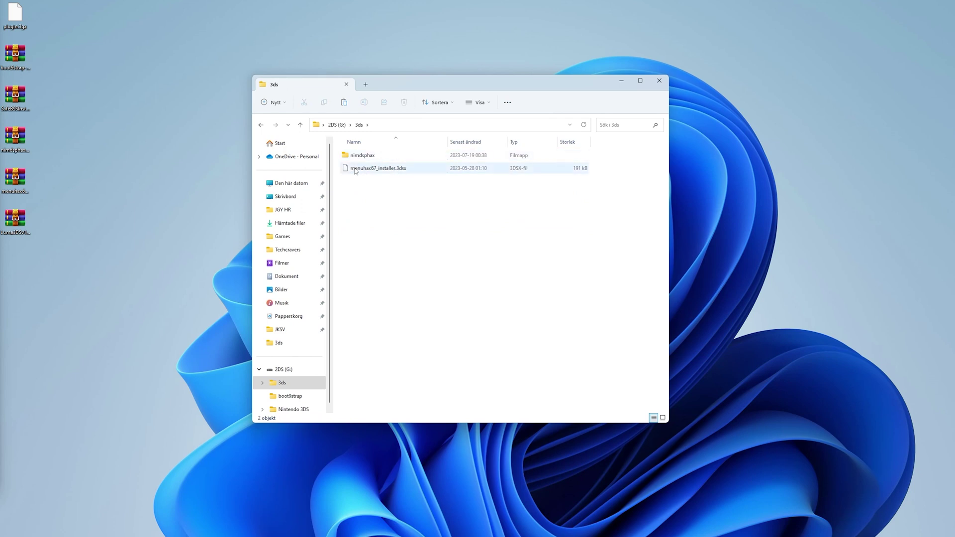
pyautogui.click(261, 125)
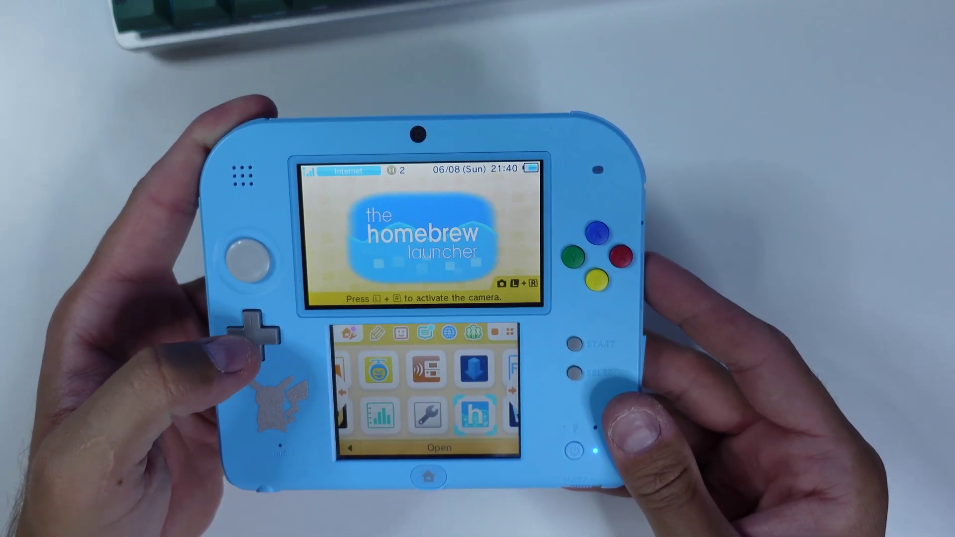
pyautogui.press('Up')
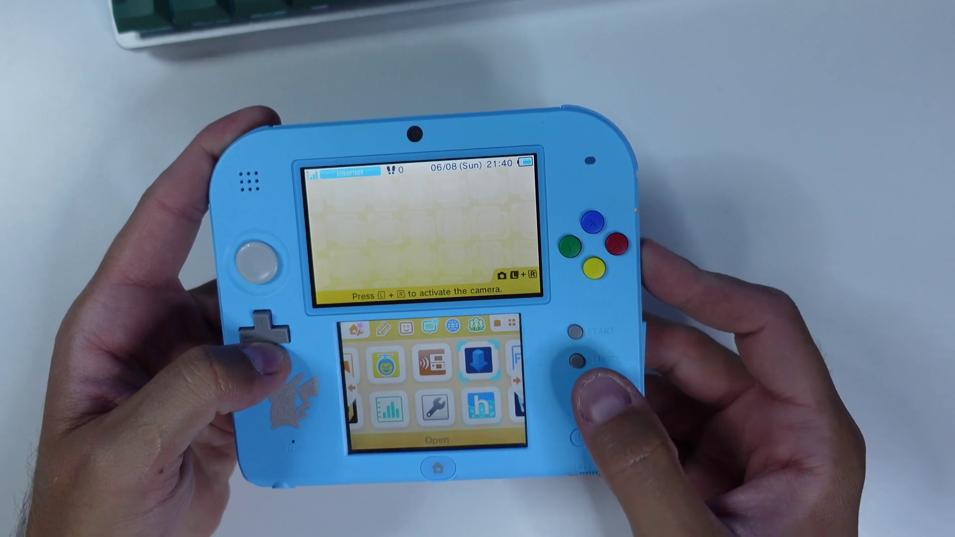
pyautogui.press('l+Down+Select')
pyautogui.press('Down')
pyautogui.press('Down')
pyautogui.press('Down')
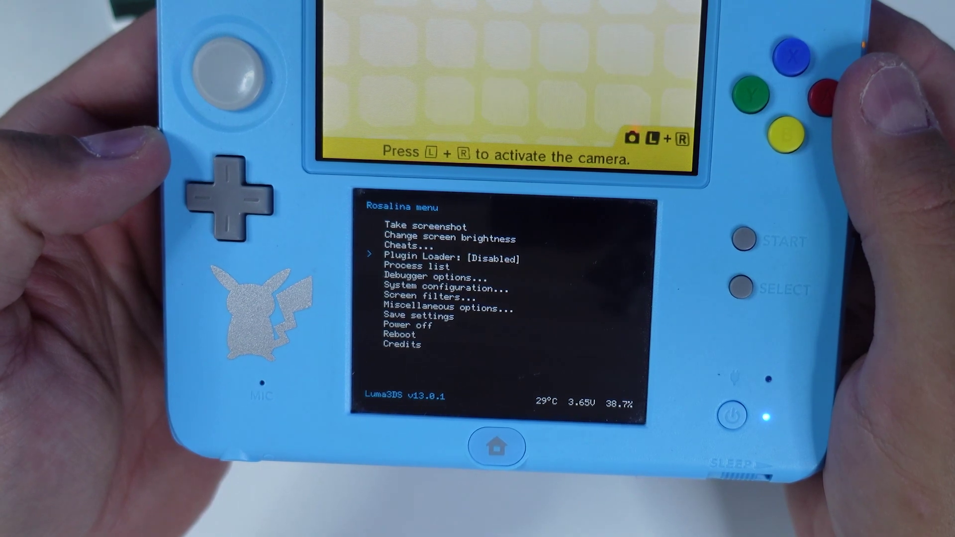
pyautogui.press('Return')
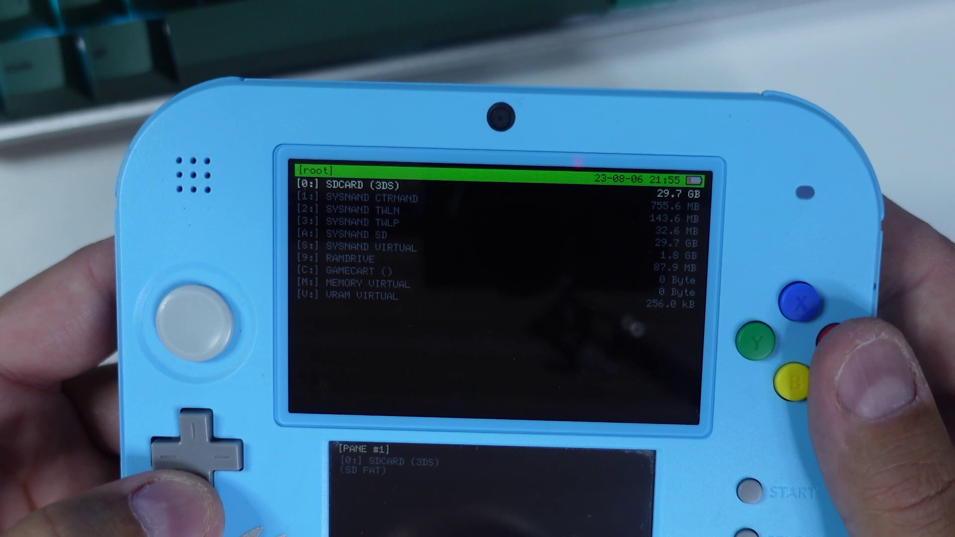
pyautogui.press('Down')
pyautogui.press('Down')
pyautogui.press('Down')
pyautogui.press('Down')
pyautogui.press('Down')
pyautogui.press('Down')
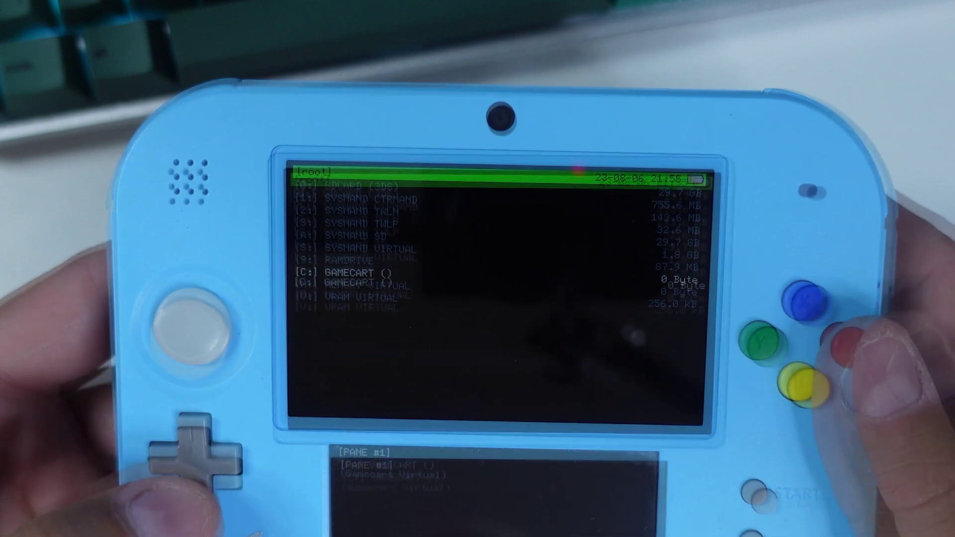
pyautogui.press('Down')
pyautogui.press('a')
pyautogui.press('Down')
pyautogui.press('Down')
pyautogui.press('Down')
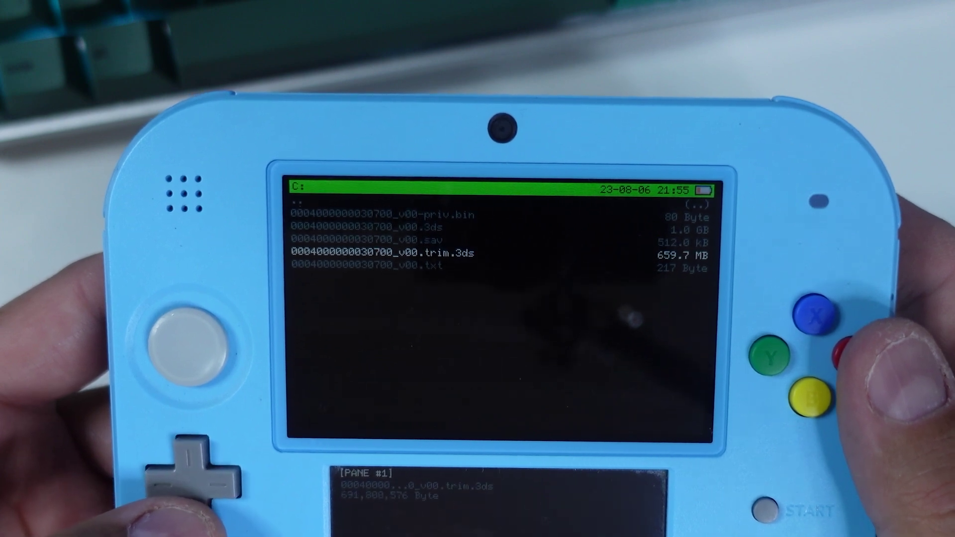
pyautogui.press('a')
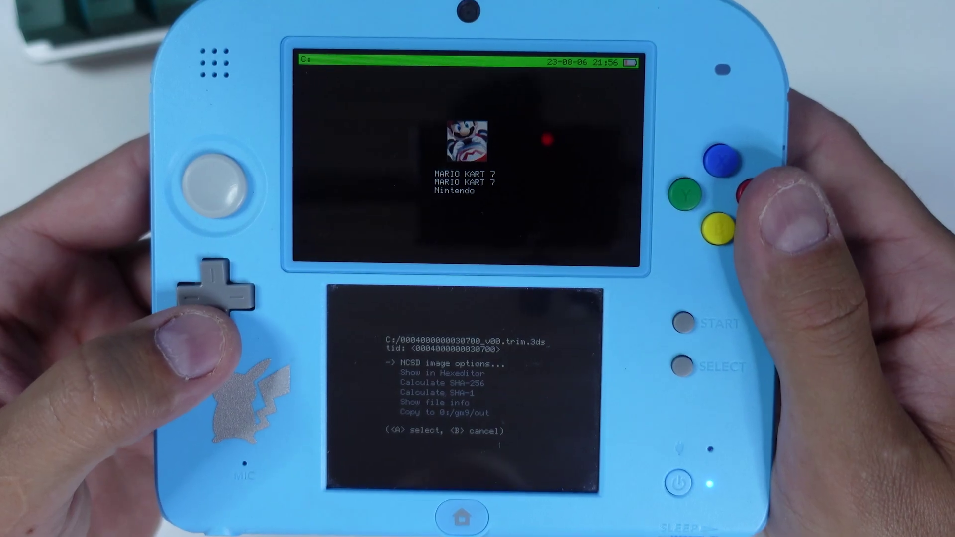
pyautogui.press('a')
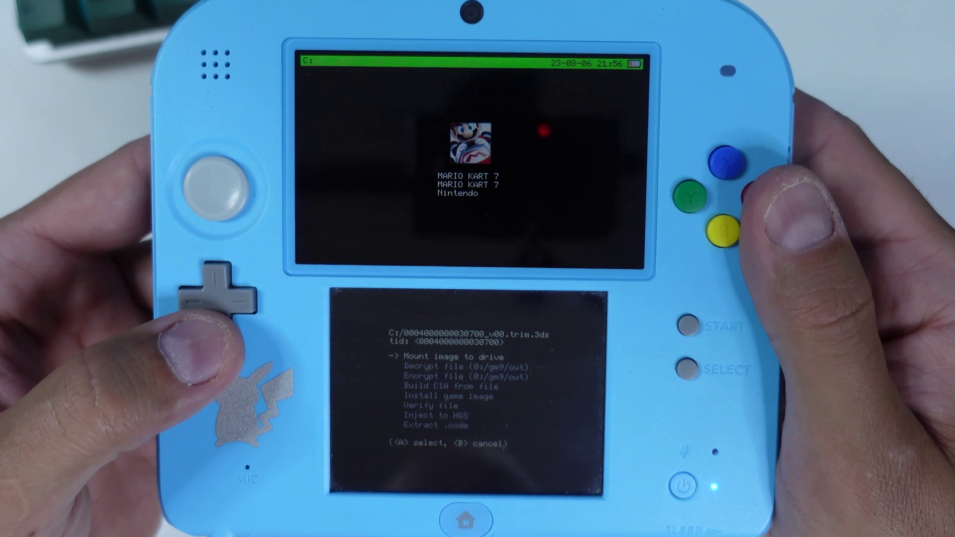
pyautogui.press('Down')
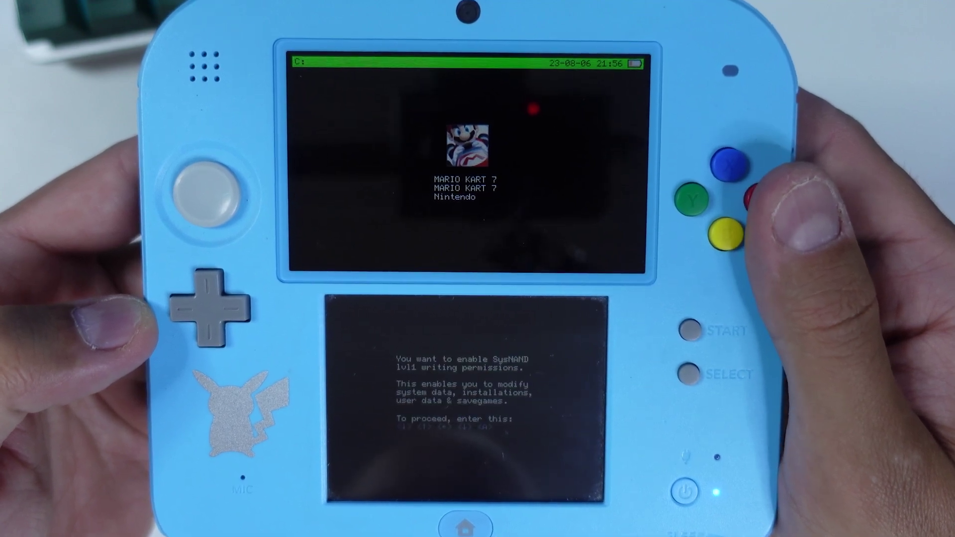
pyautogui.press('Down')
pyautogui.press('Up')
pyautogui.press('Left')
pyautogui.press('Down')
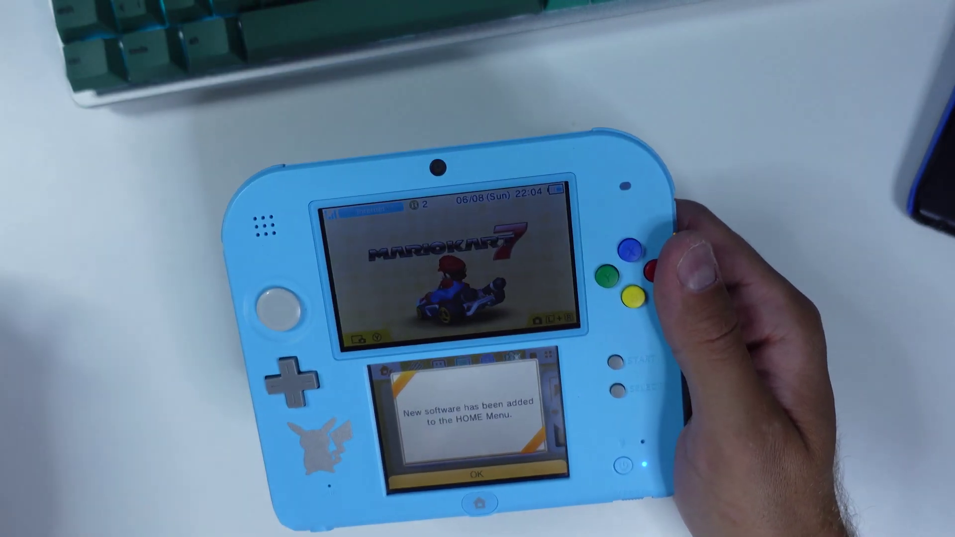
pyautogui.press('Return')
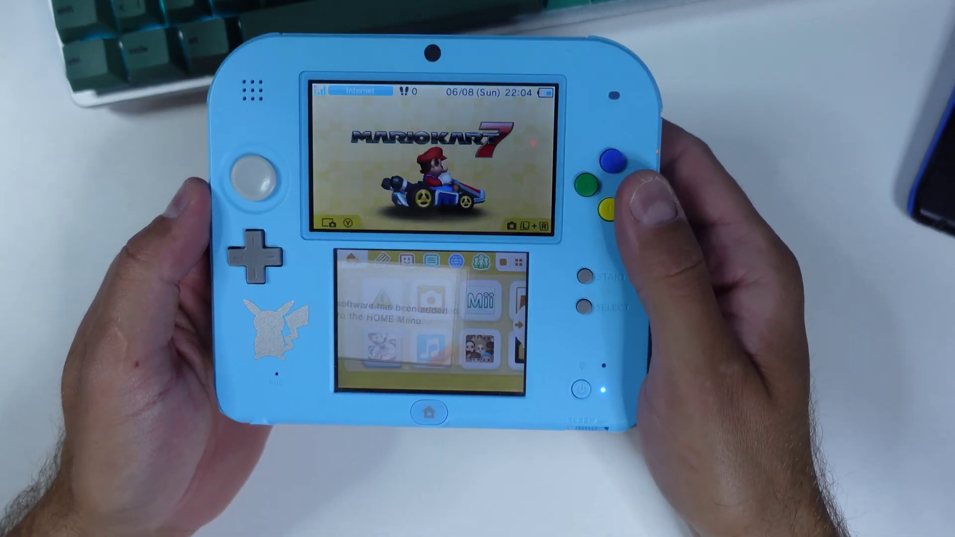